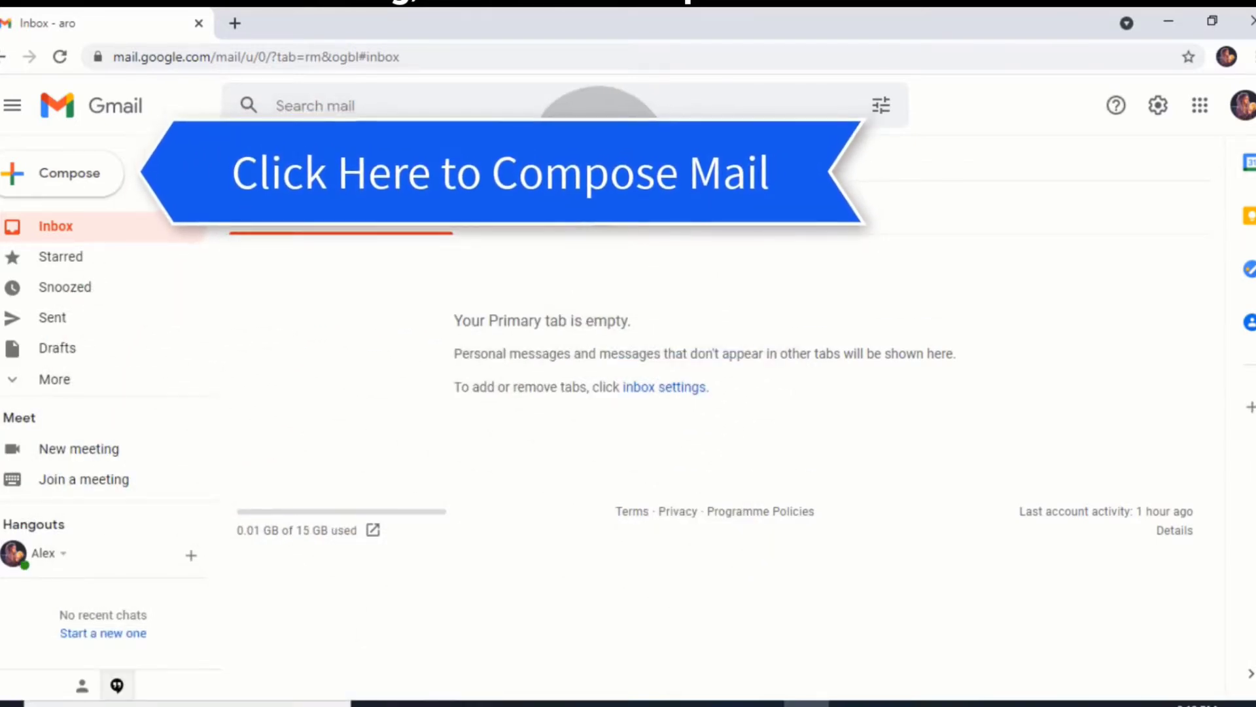
Compose a full-screen draft with subject 'Join the Pool Party!' and a body starting 'Hello,'
left_click(71, 173)
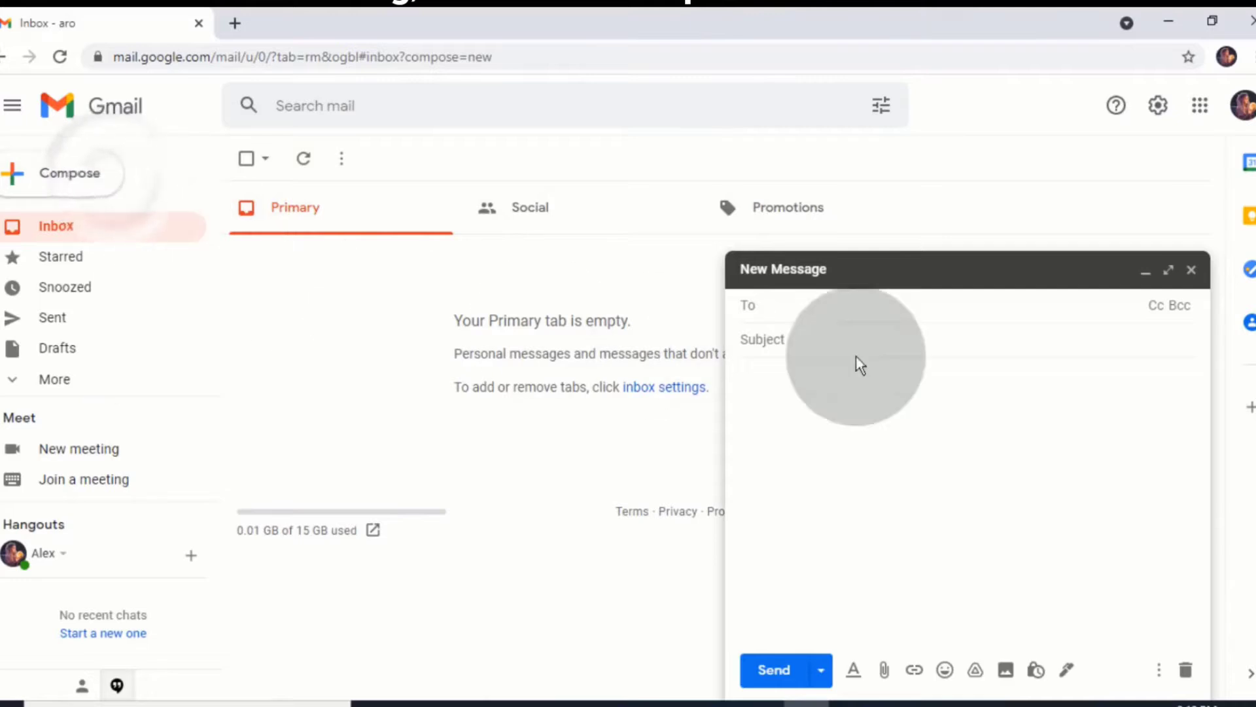
left_click(1168, 283)
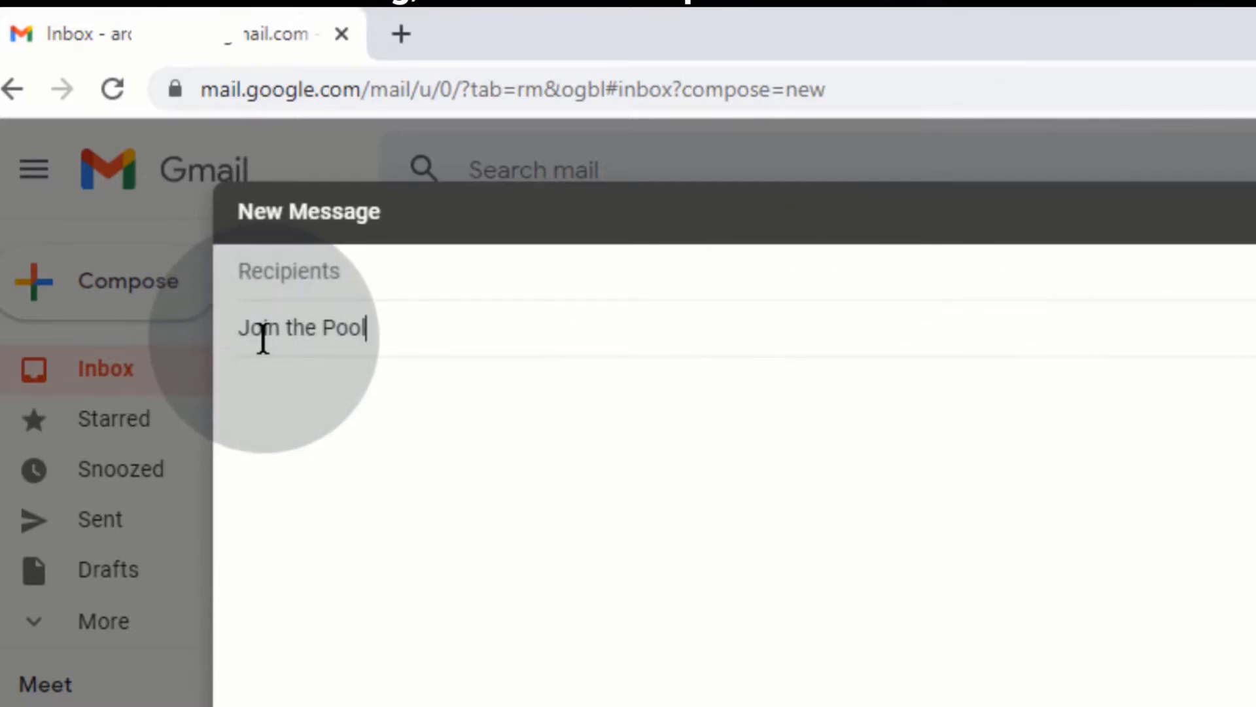
type("y!")
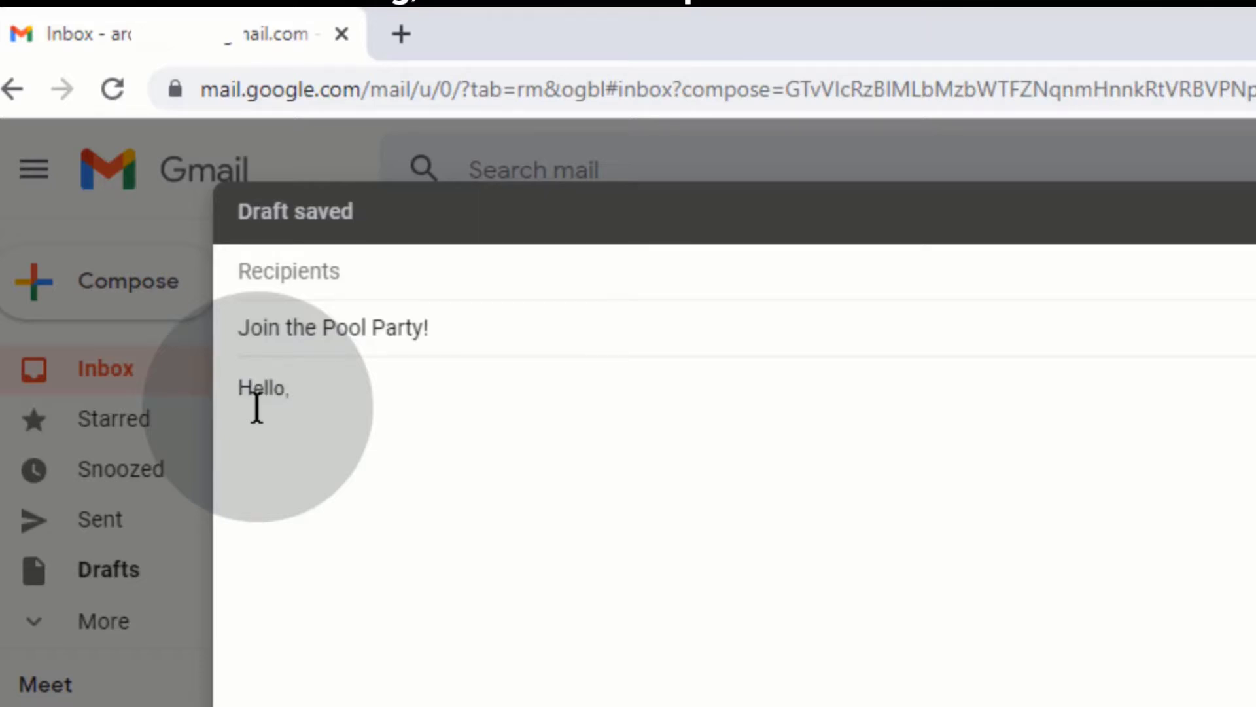
Append ' {{Given Name}} {{Family Name}}' after 'Hello,' in the draft body
left_click(396, 387)
type("{{")
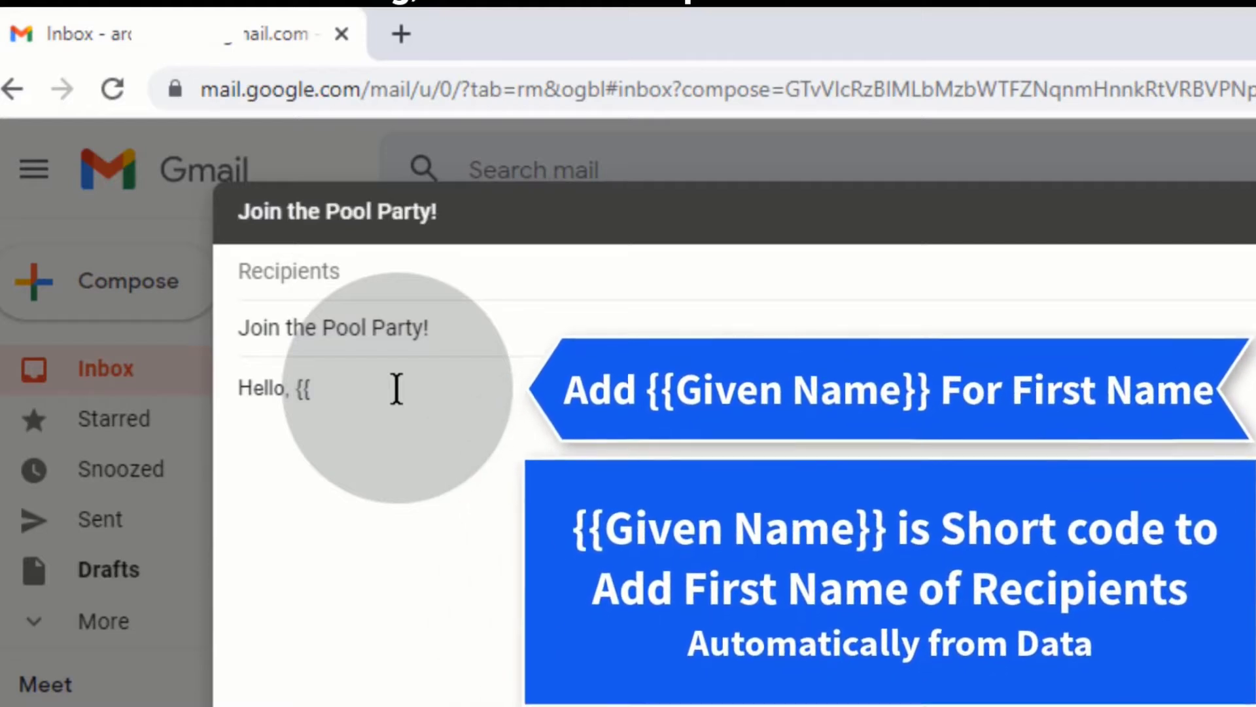
type("Given")
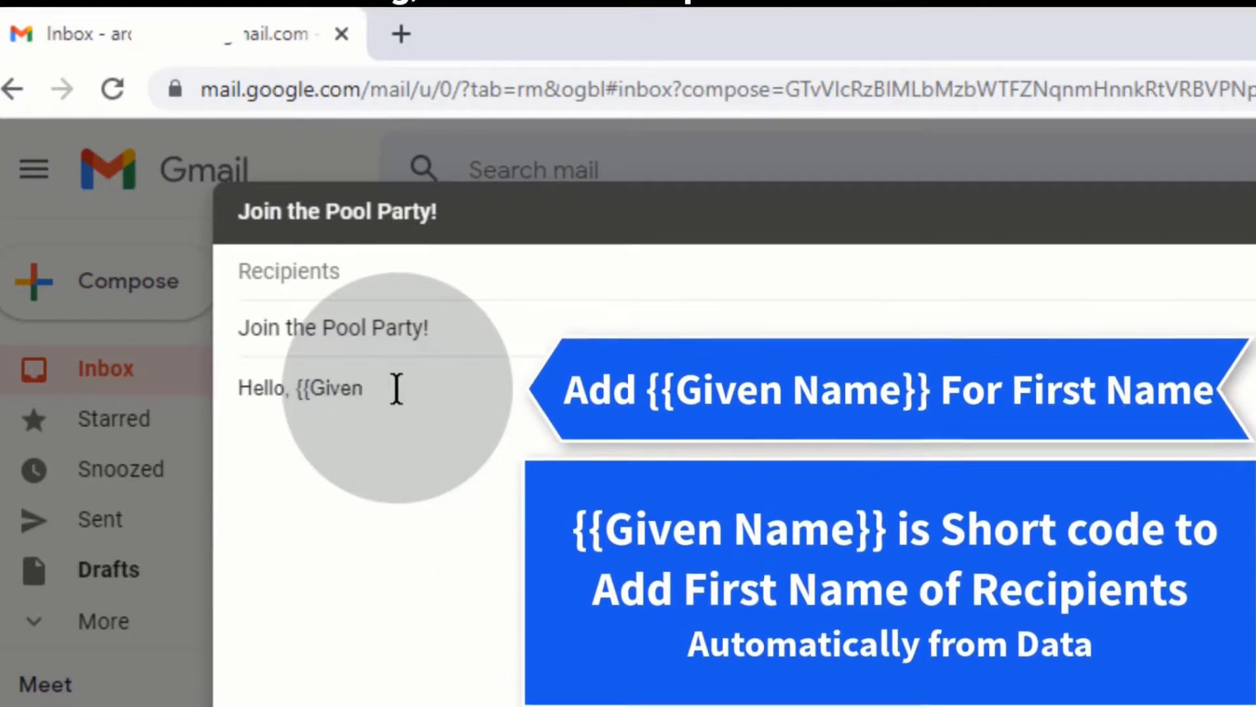
type(" Nam")
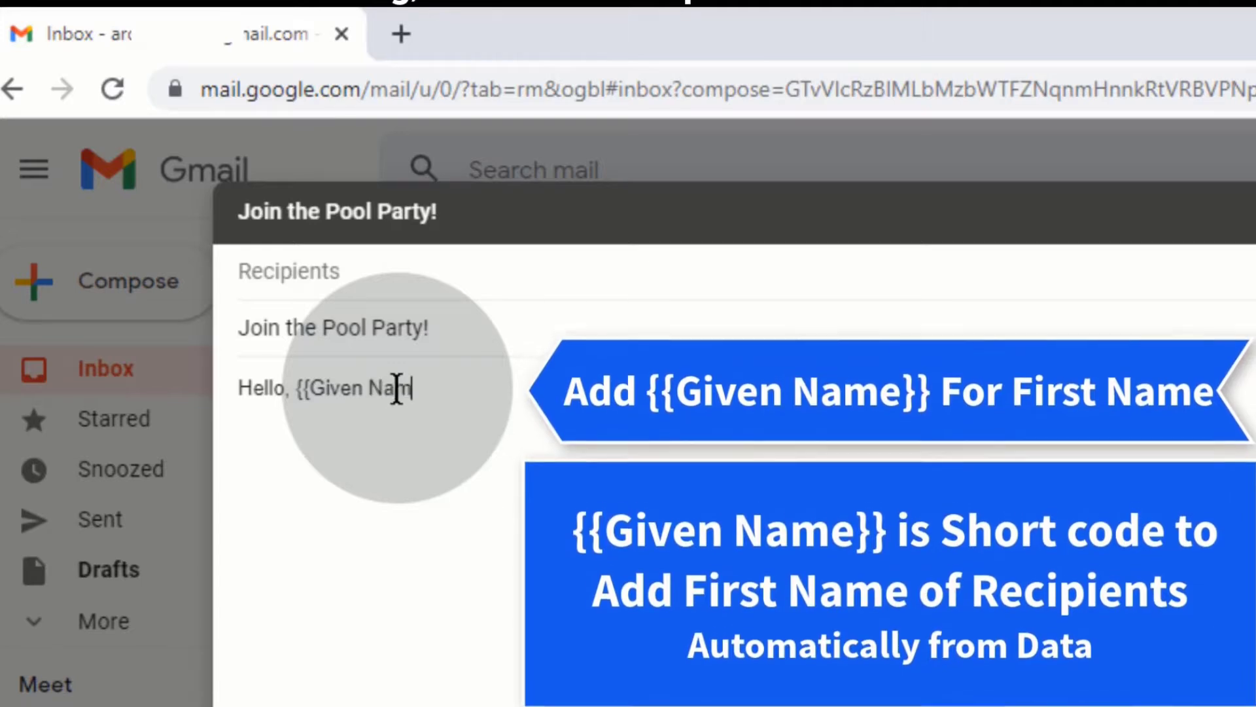
type("e}}")
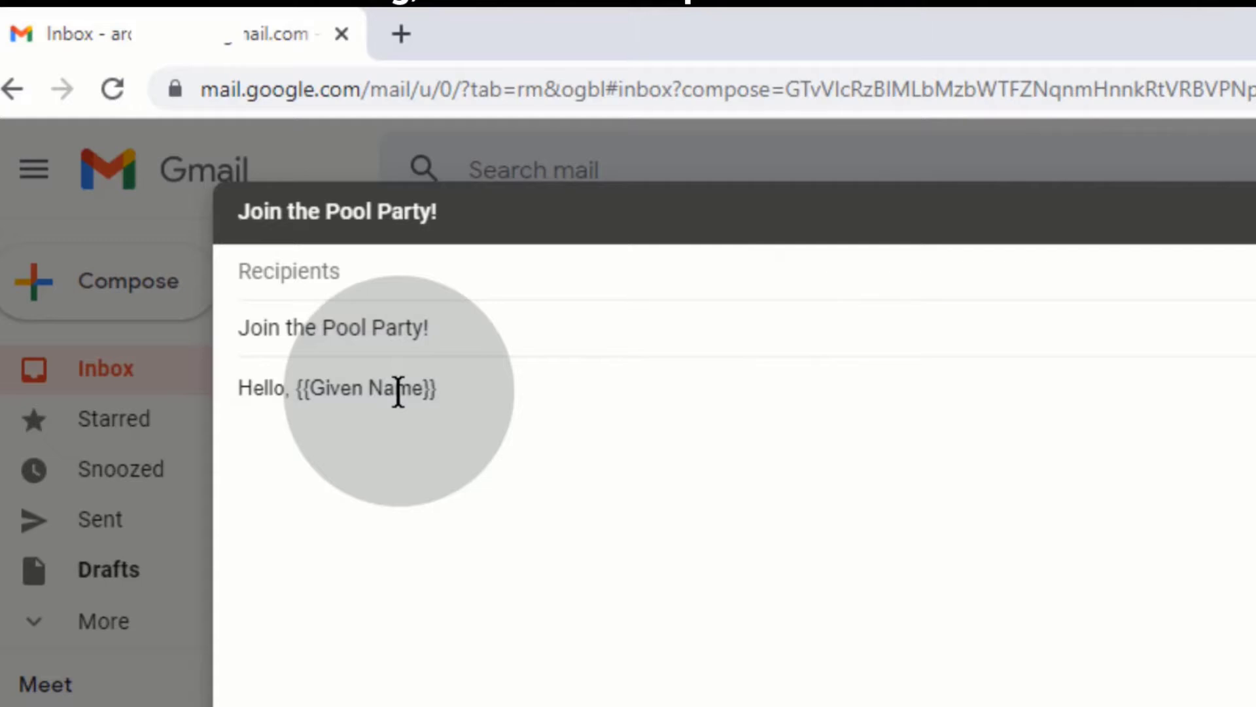
type(" {")
type("{")
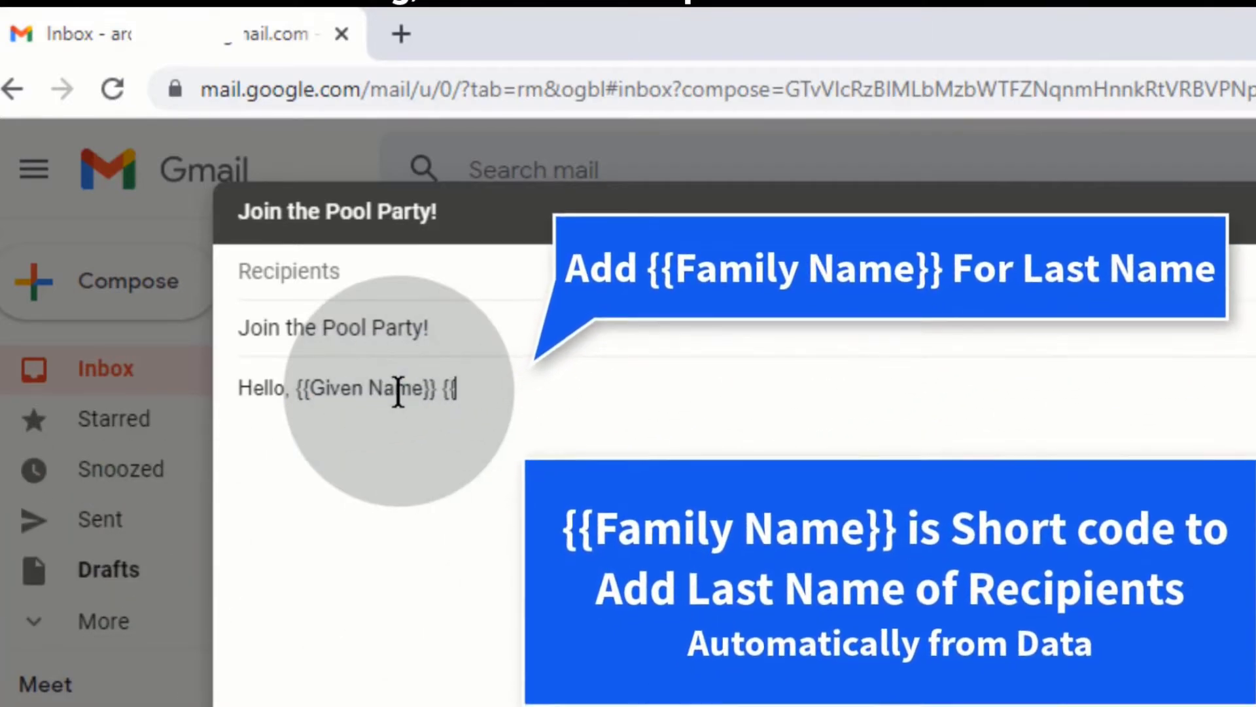
type("Fami")
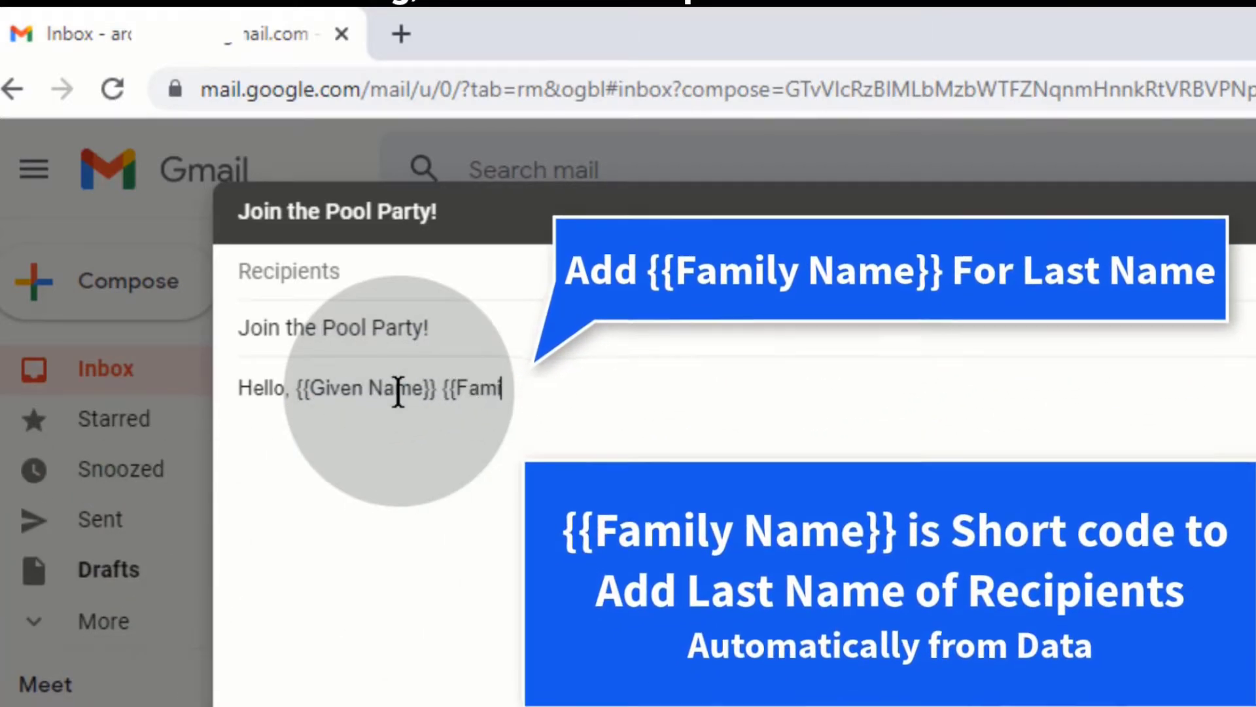
type("ly")
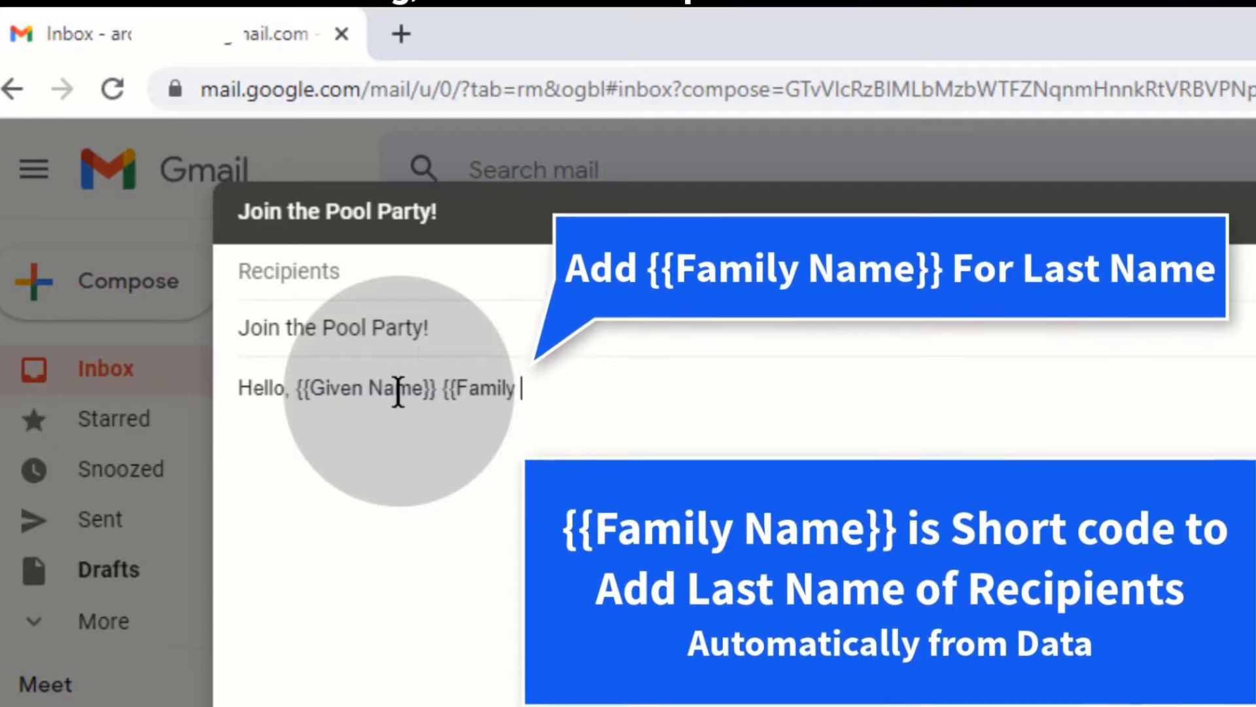
type(" Name")
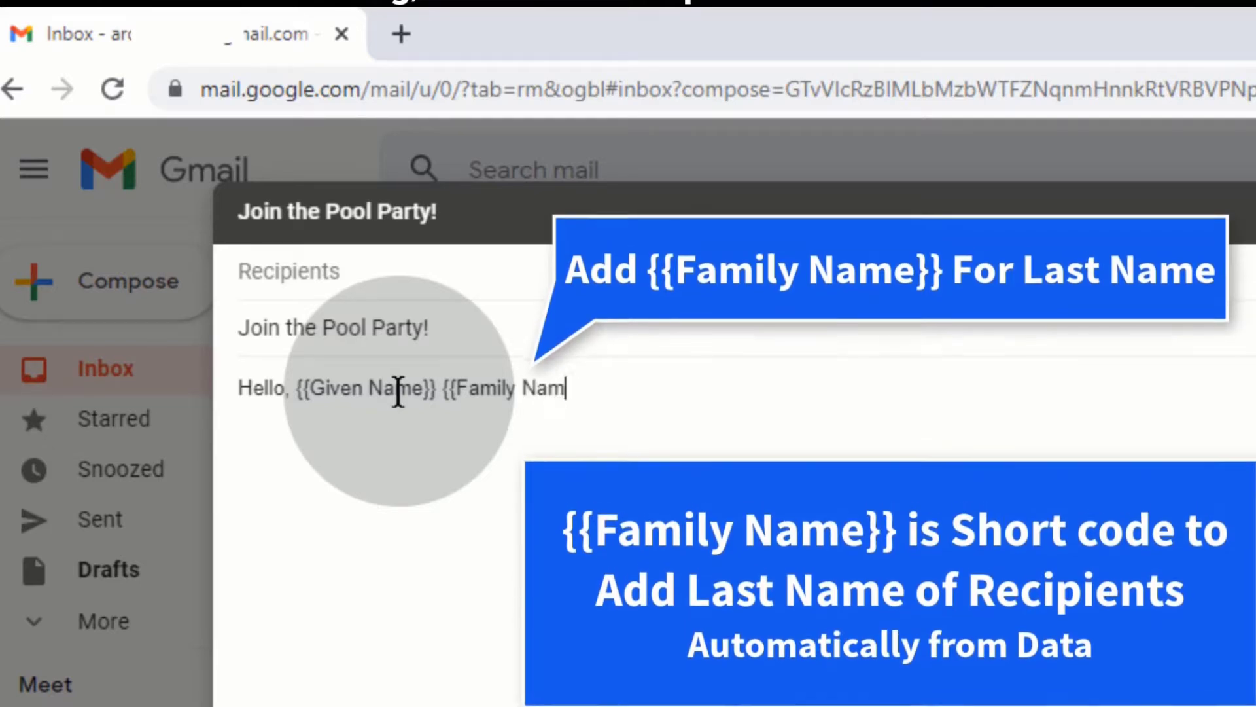
type("}}")
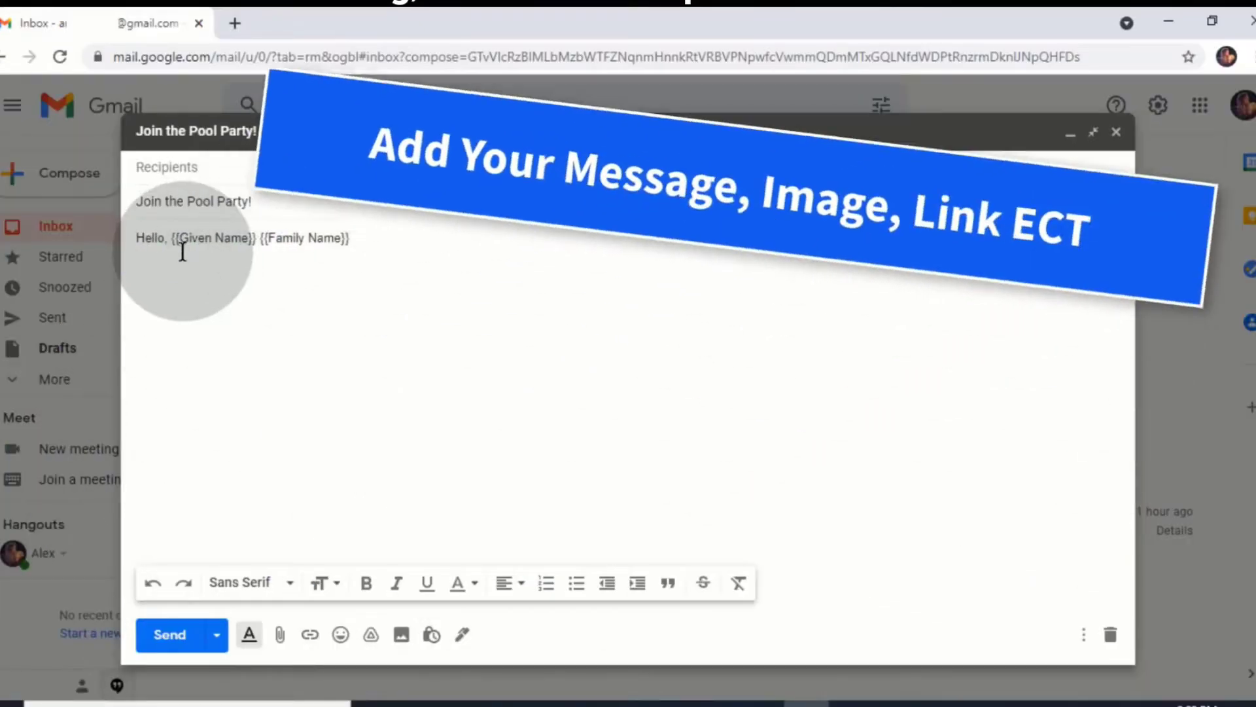
Set the greeting line to large text size
left_click_drag(185, 267, 136, 238)
left_click(335, 583)
left_click(361, 559)
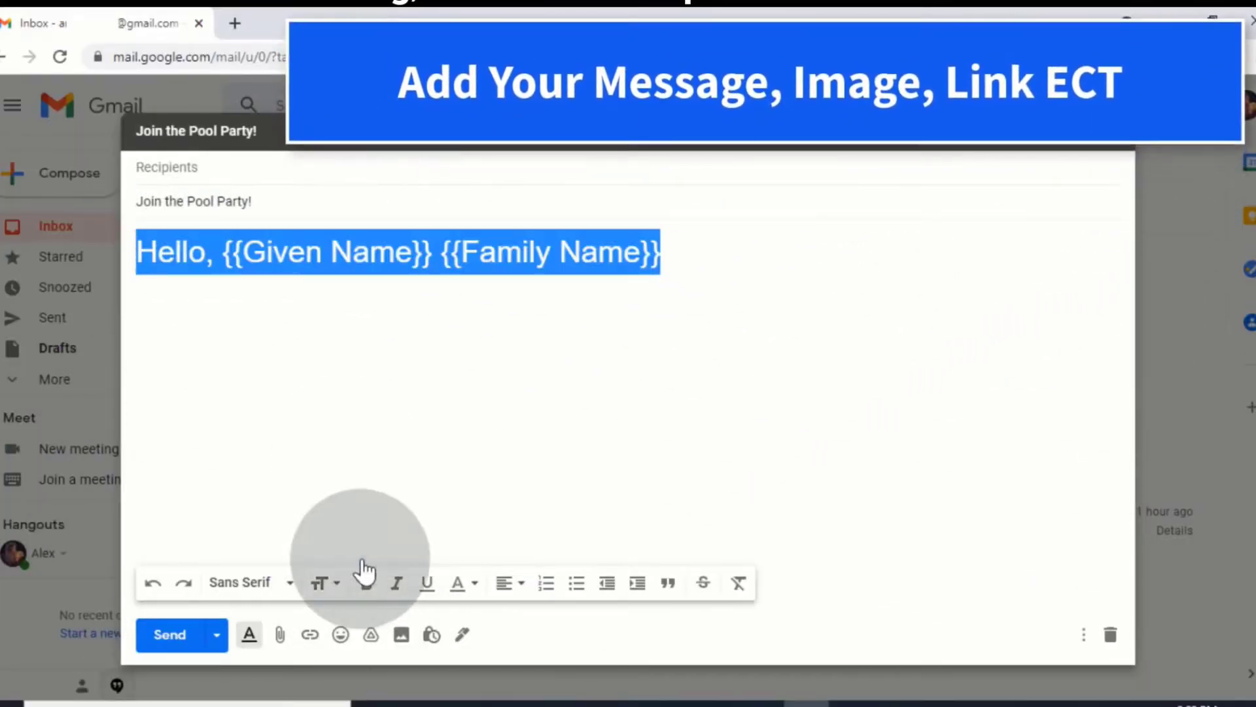
left_click(335, 583)
left_click(362, 530)
left_click(458, 251)
key("Return")
Centre the greeting and add a 'Get Ready to Hula!' line below it
left_click_drag(455, 246, 130, 249)
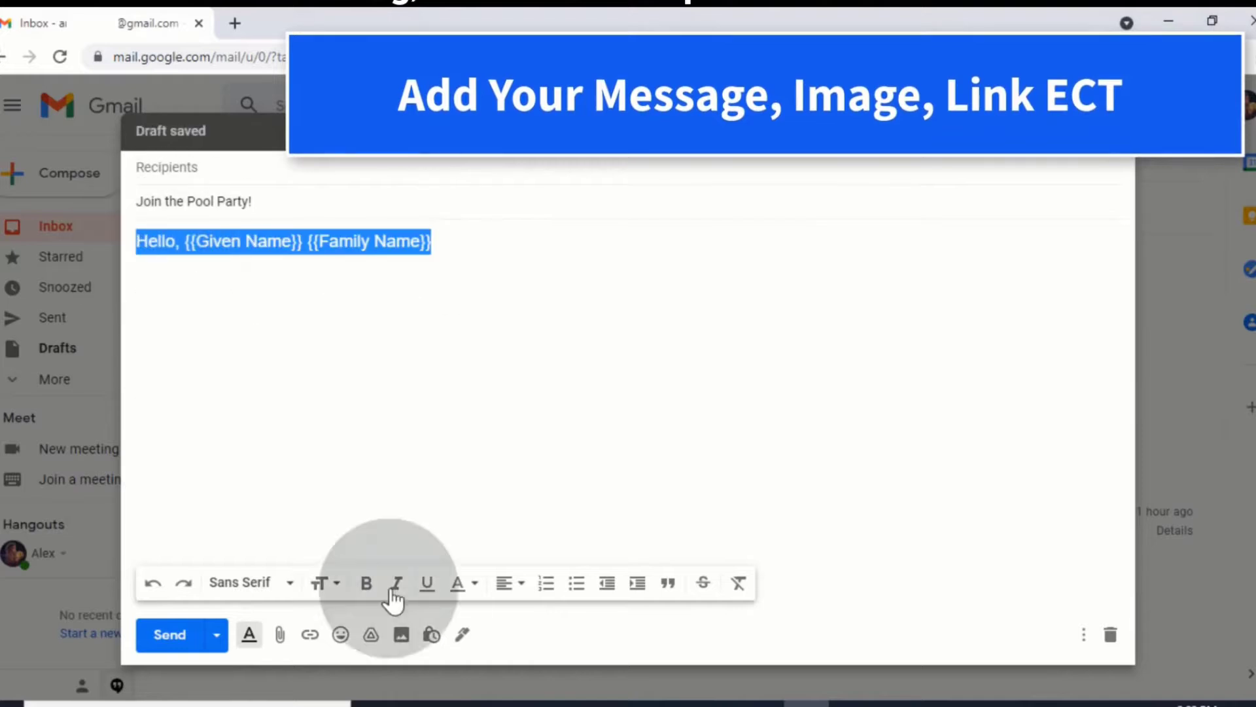
left_click(511, 582)
left_click(510, 531)
left_click(813, 247)
key("Return")
type("Get R")
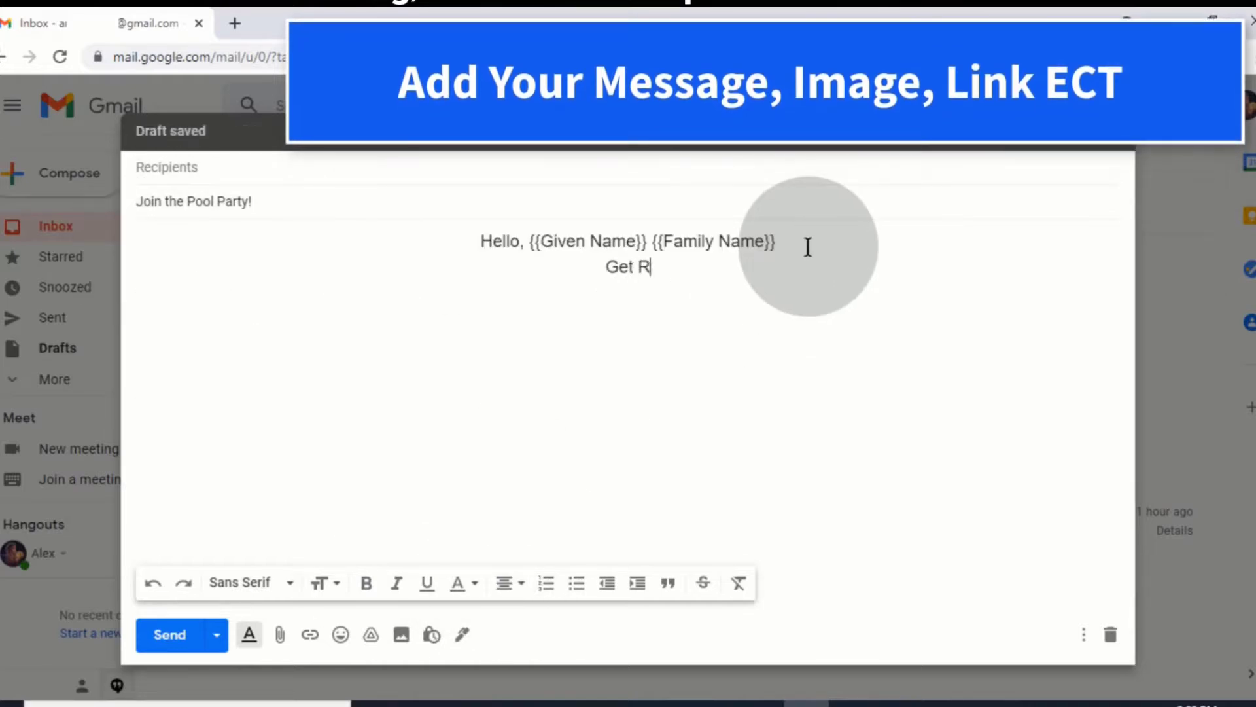
type("eady to Hula!")
Make the 'Get Ready to Hula!' heading huge with white text on red
left_click_drag(705, 268, 553, 268)
left_click(335, 583)
left_click(361, 558)
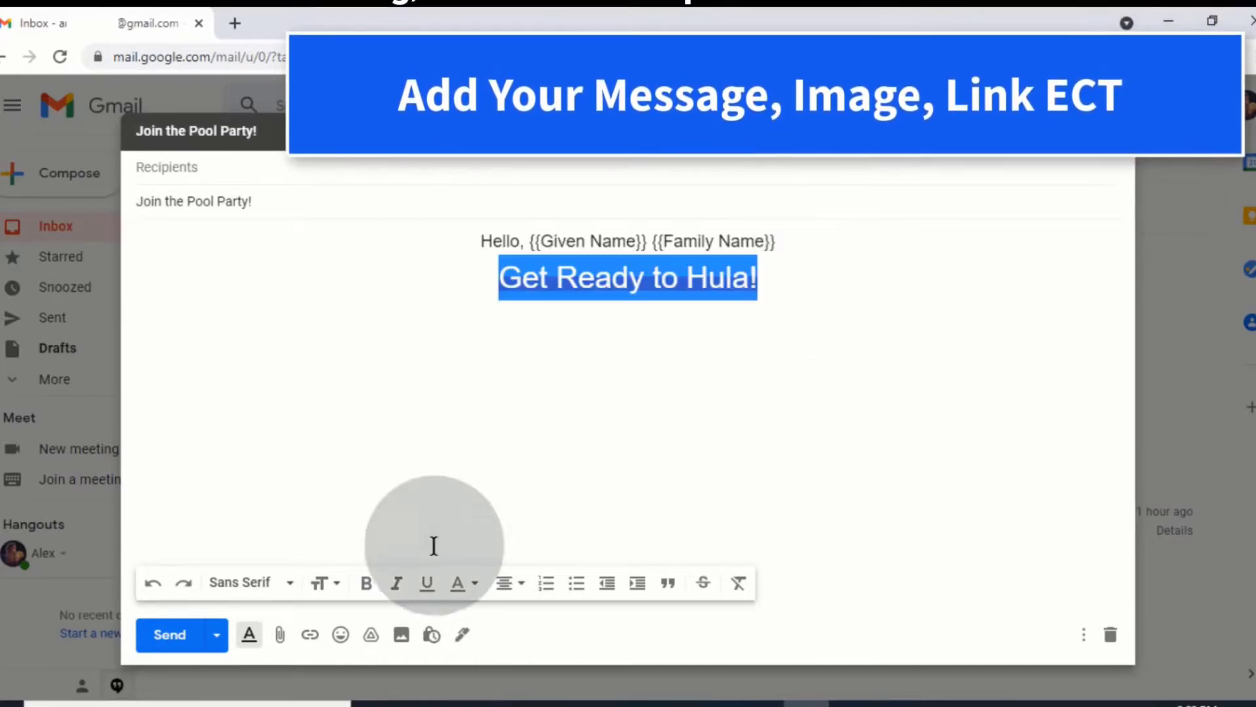
left_click(475, 585)
left_click(193, 447)
left_click(461, 424)
left_click(504, 308)
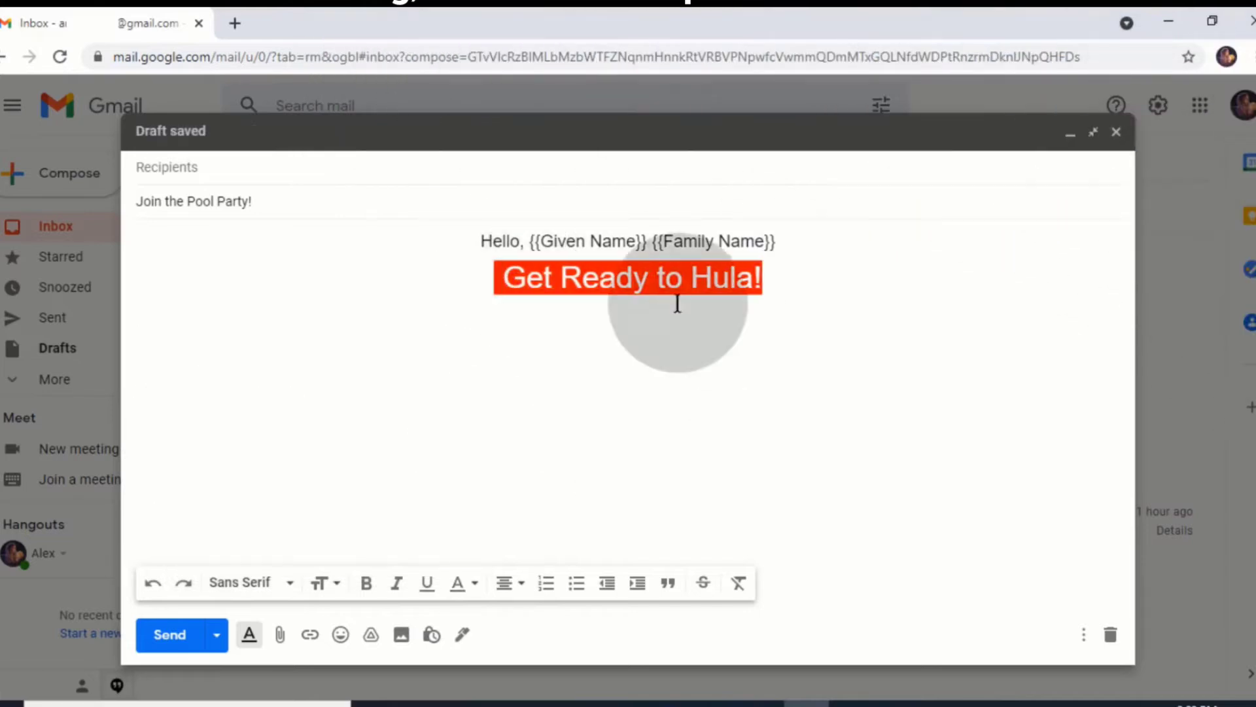
Add the line 'July 21, 2021 - 7:00 PM | BEACHTOWN, BEACH RESORT' and bold the greeting
left_click(611, 365)
key("Return")
type("July 21, 2021 - 7:00 PM |")
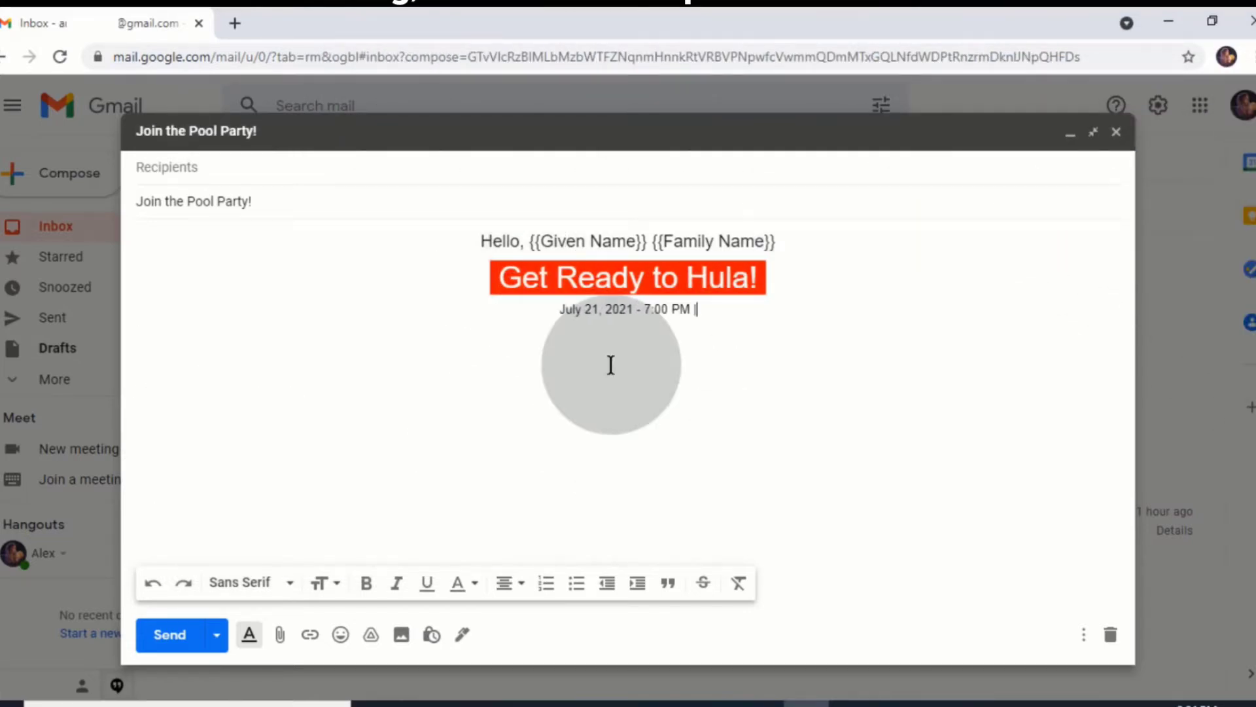
type(" BEACHTOWN, BEACH RESORT")
left_click_drag(777, 241, 481, 241)
left_click(366, 583)
Highlight the 'Click Here to Get Directions' line with a yellow background
left_click(795, 312)
key("Return")
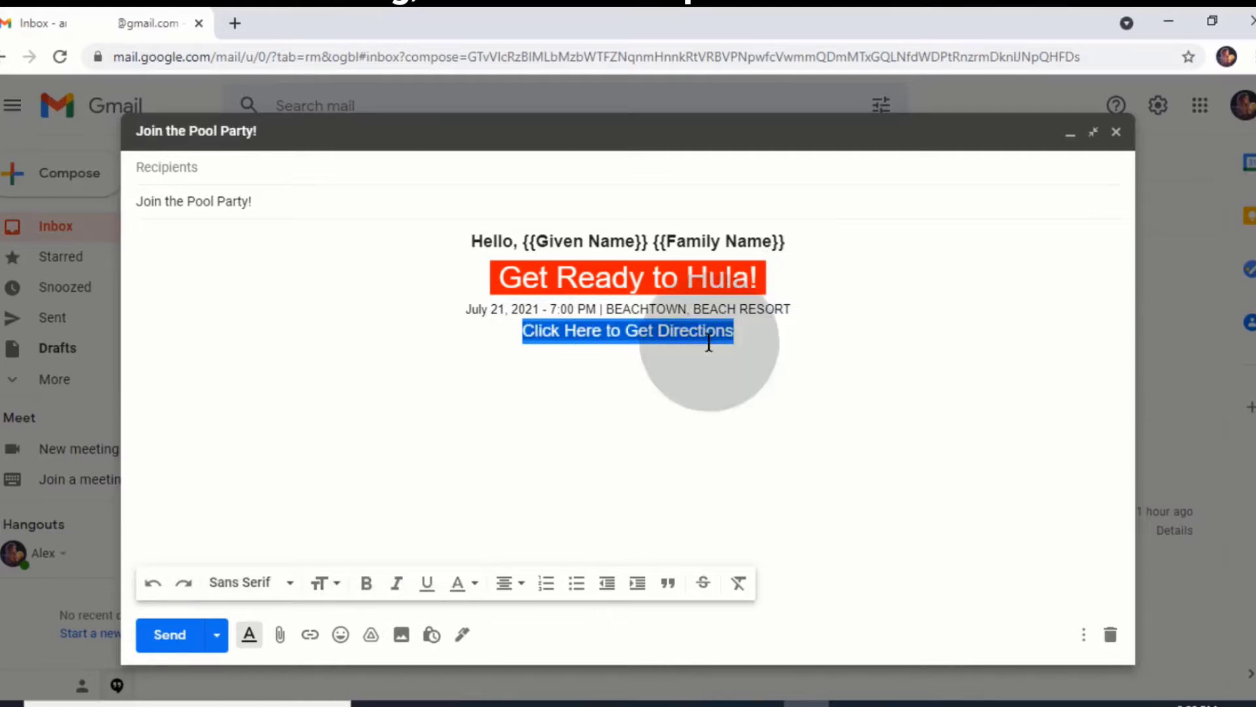
left_click_drag(700, 347, 575, 370)
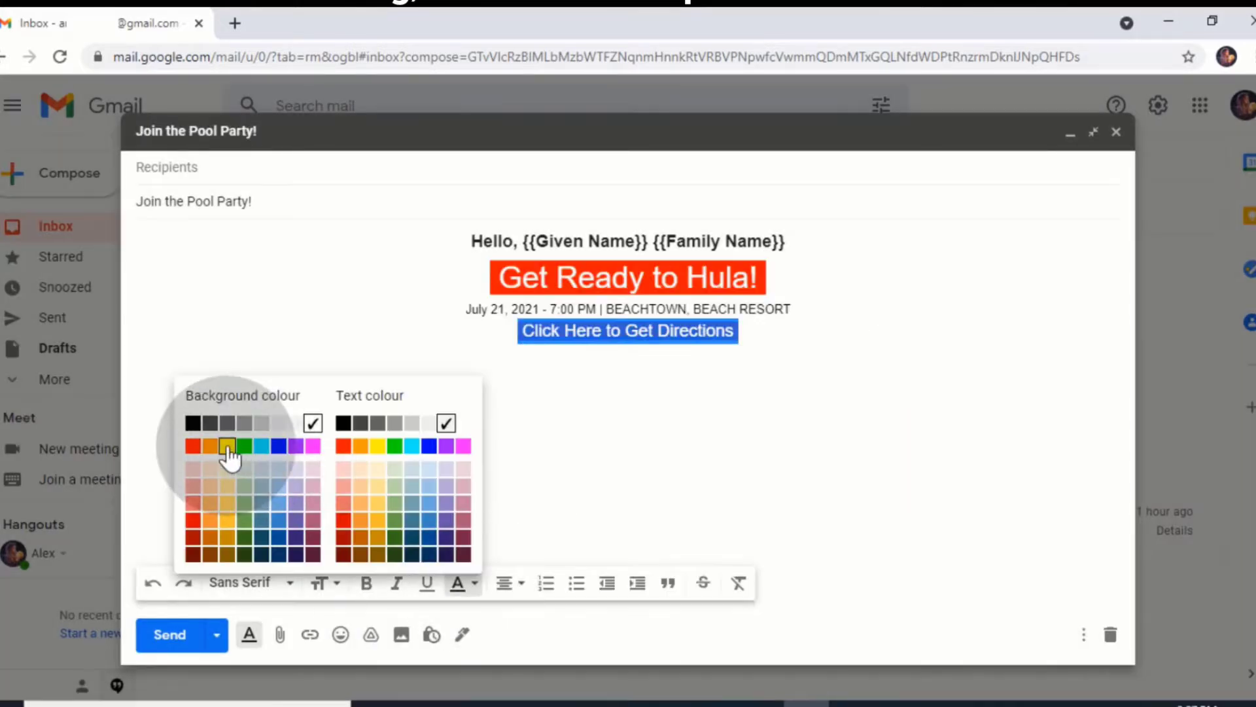
left_click(227, 447)
left_click(608, 426)
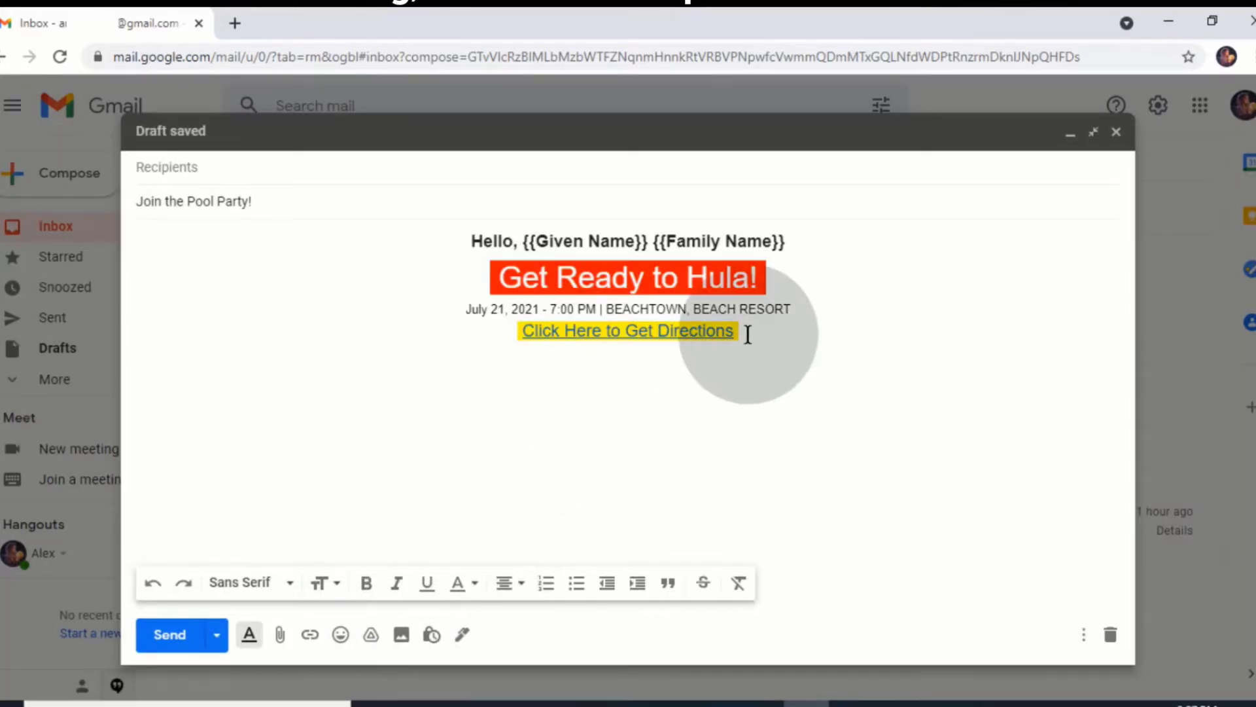
Insert the flamingo pool party PNG image uploaded from the computer
left_click(404, 635)
left_click(420, 204)
left_click(579, 431)
left_click(201, 177)
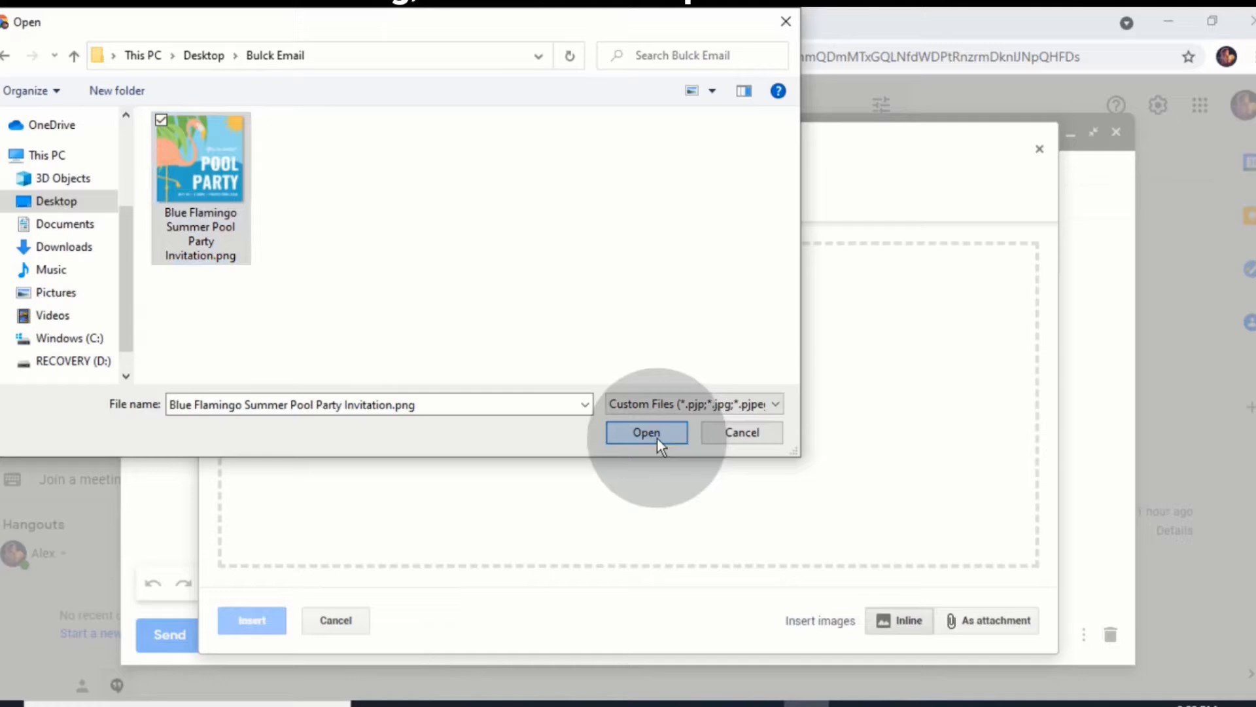
left_click(646, 433)
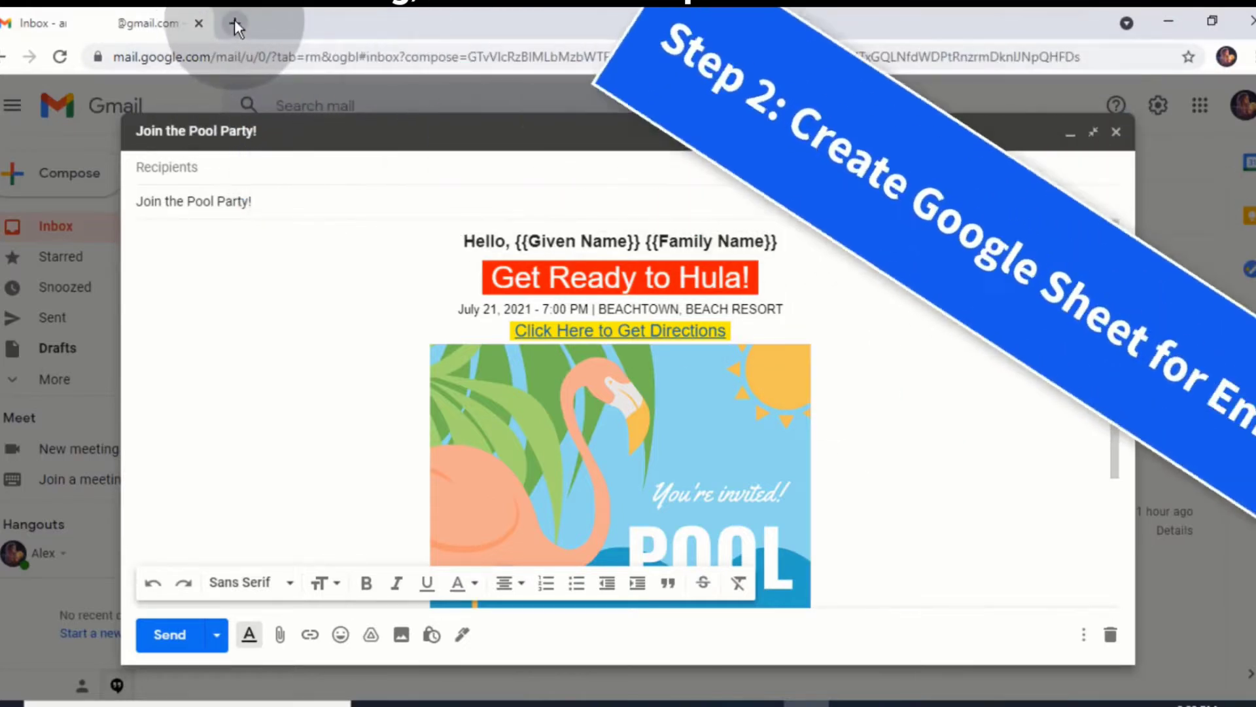
In a new Chrome tab, search 'google doc' and go to Google Sheets
left_click(235, 21)
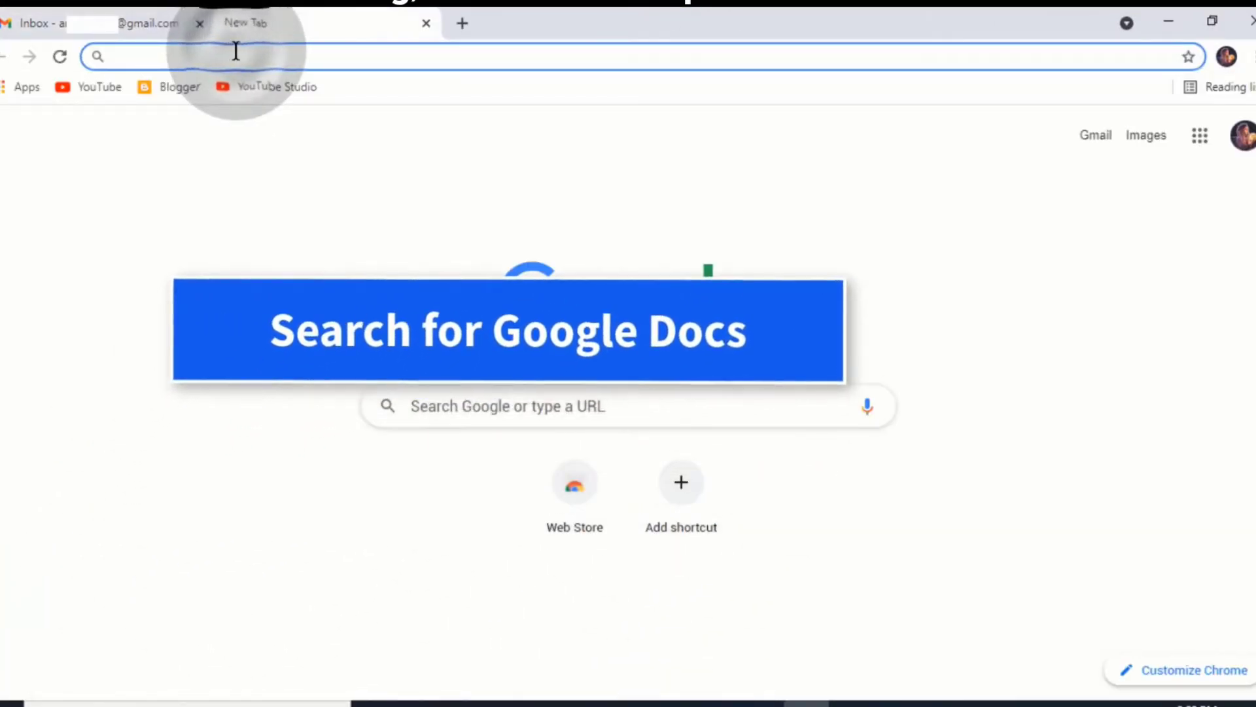
type("google docs")
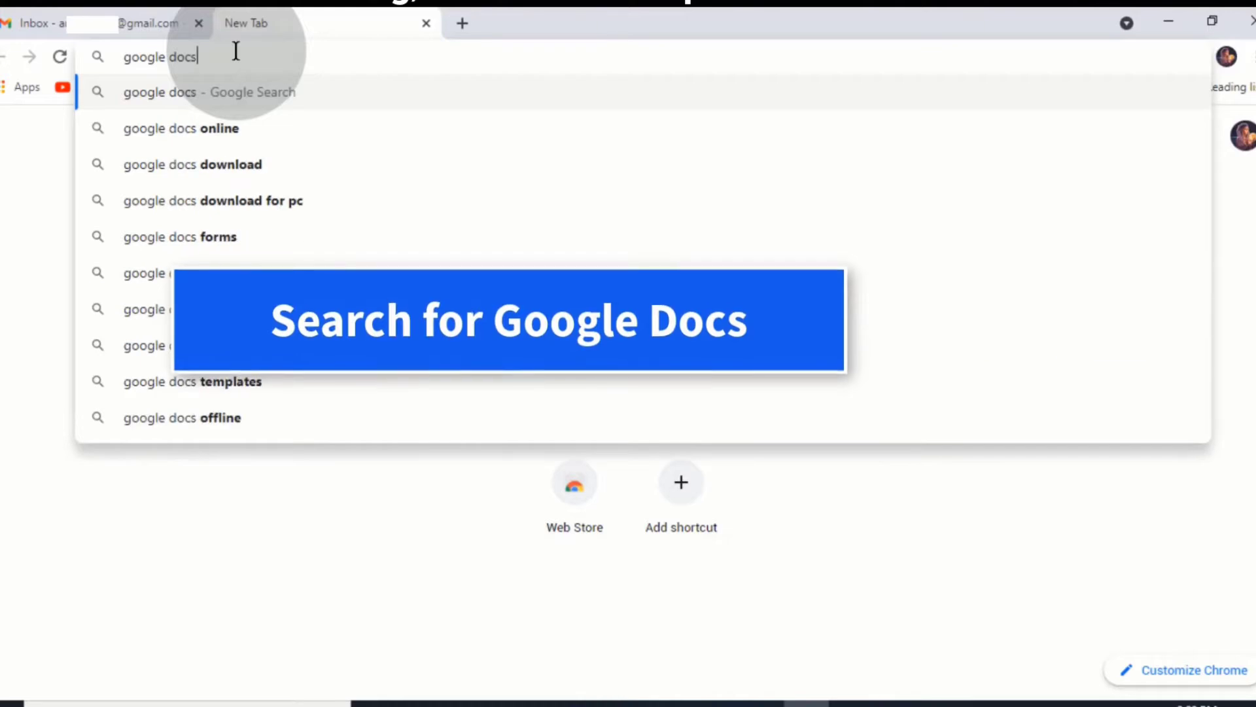
key("Return")
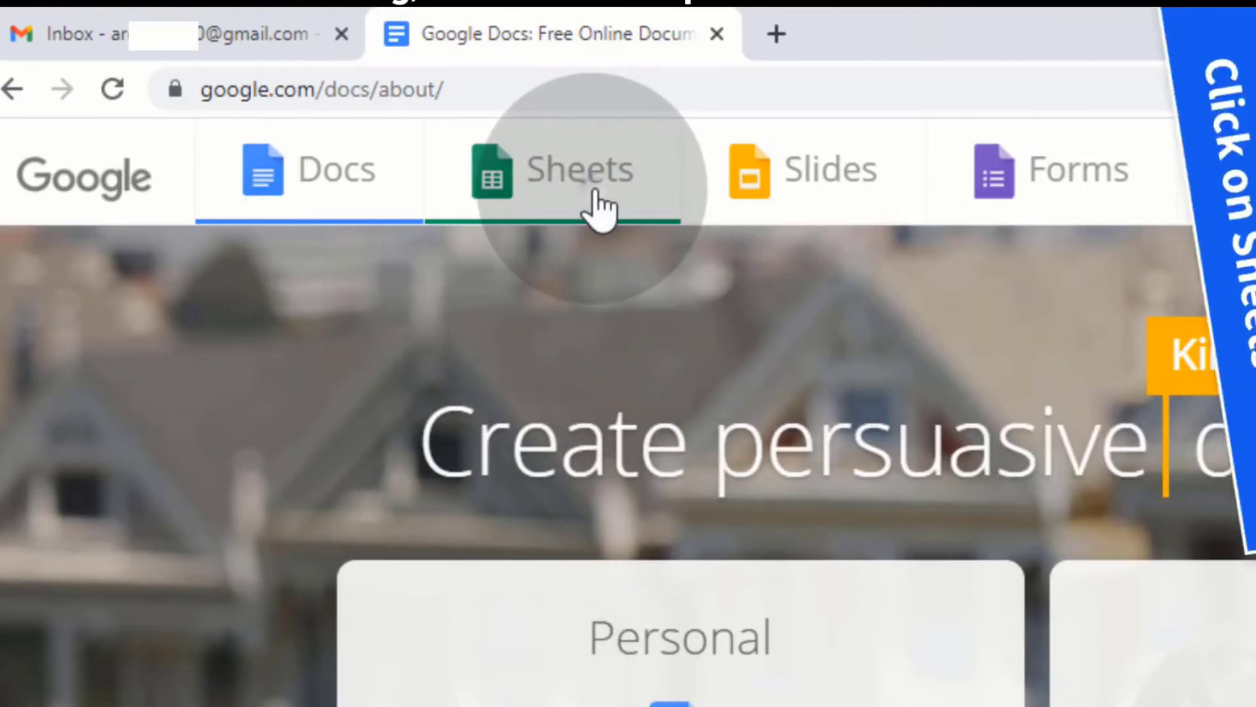
left_click(596, 197)
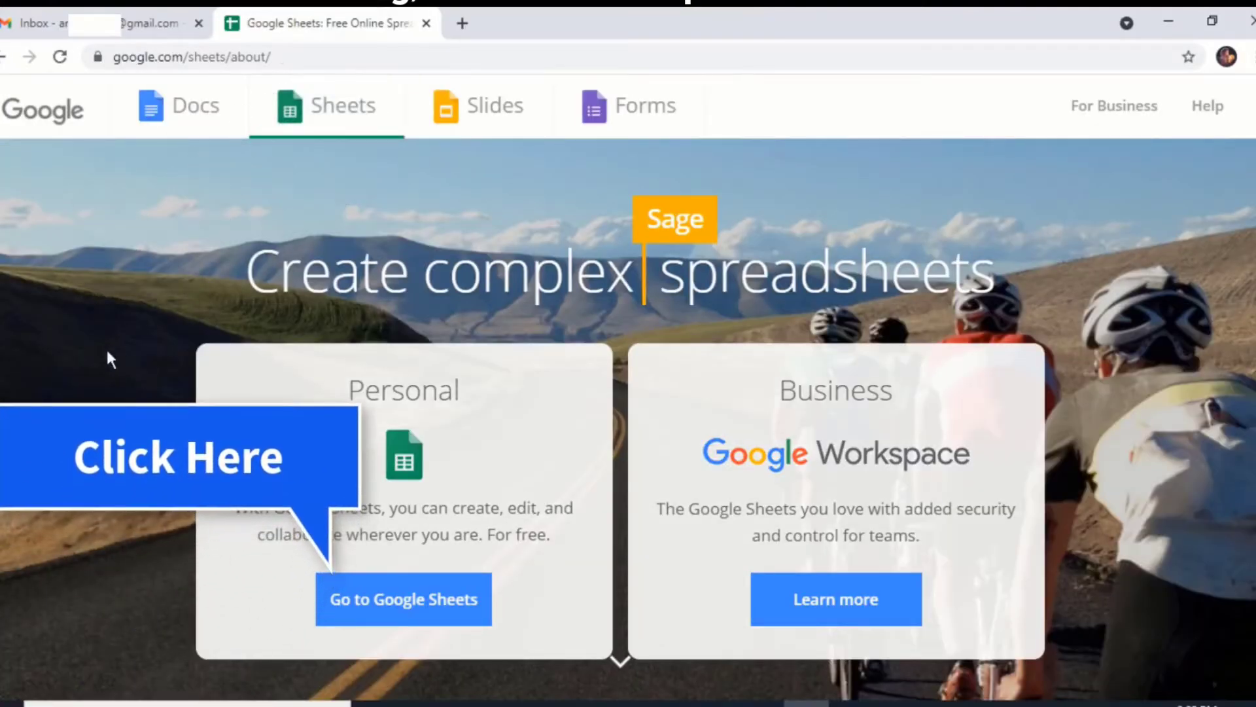
left_click(405, 615)
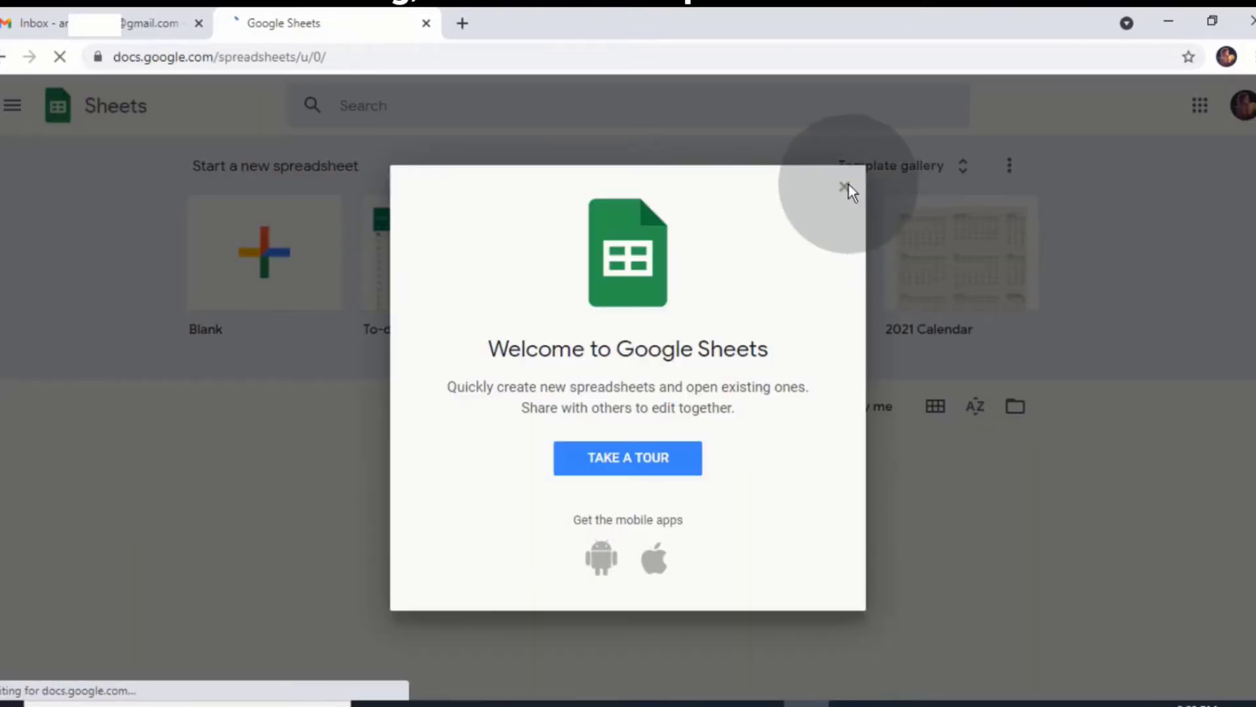
Dismiss the welcome and 'Present to a meeting' notices on the new blank spreadsheet
left_click(845, 185)
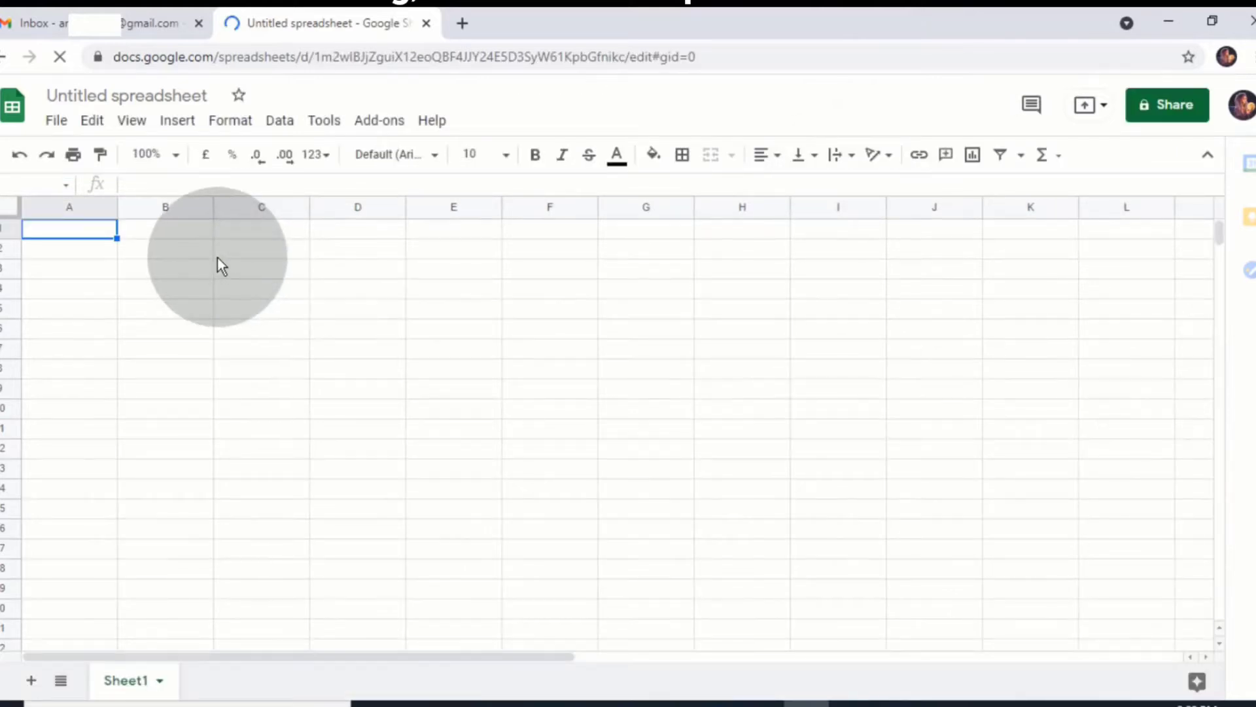
left_click(1058, 220)
left_click(171, 97)
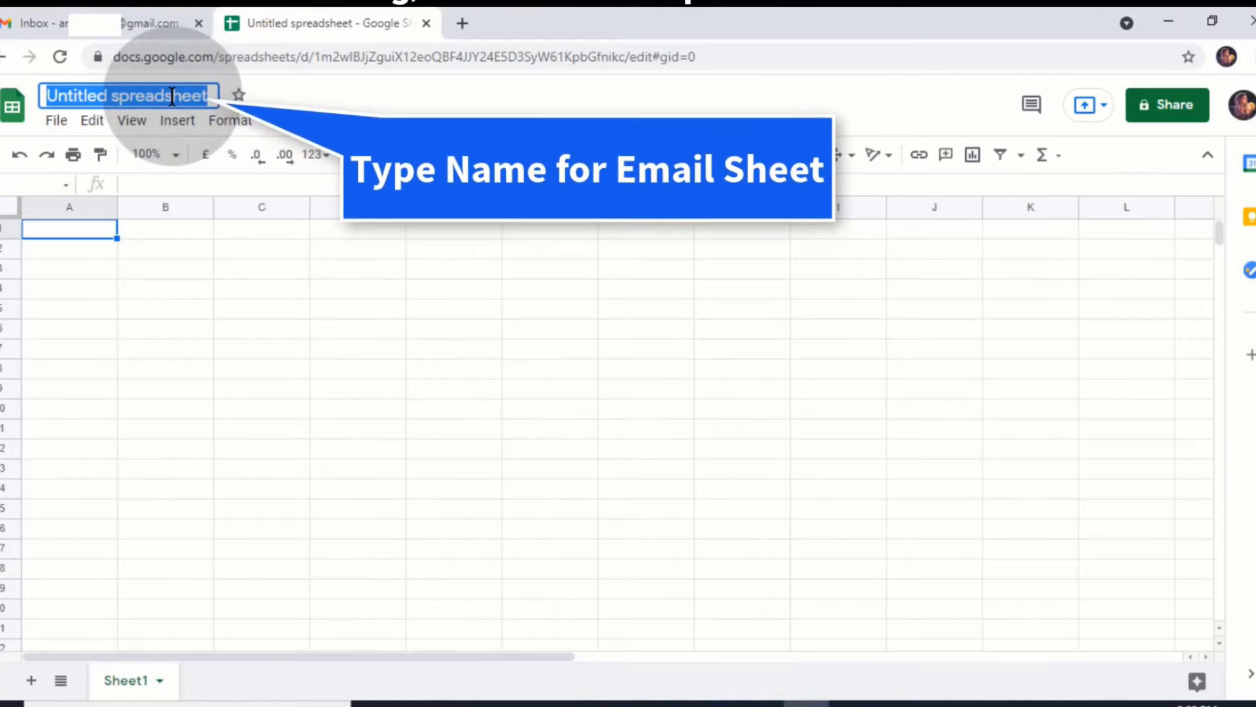
Title the spreadsheet 'Pool Party' and open Add-ons > Get add-ons
type("Pool Party")
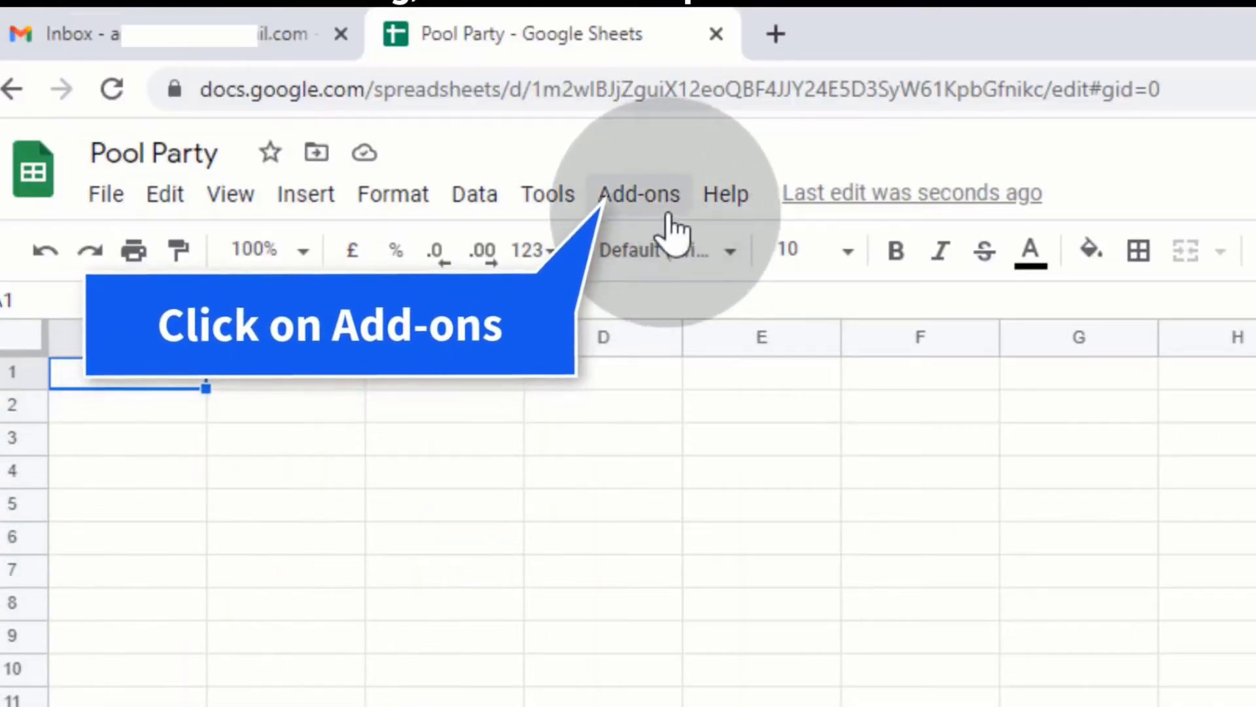
left_click(669, 217)
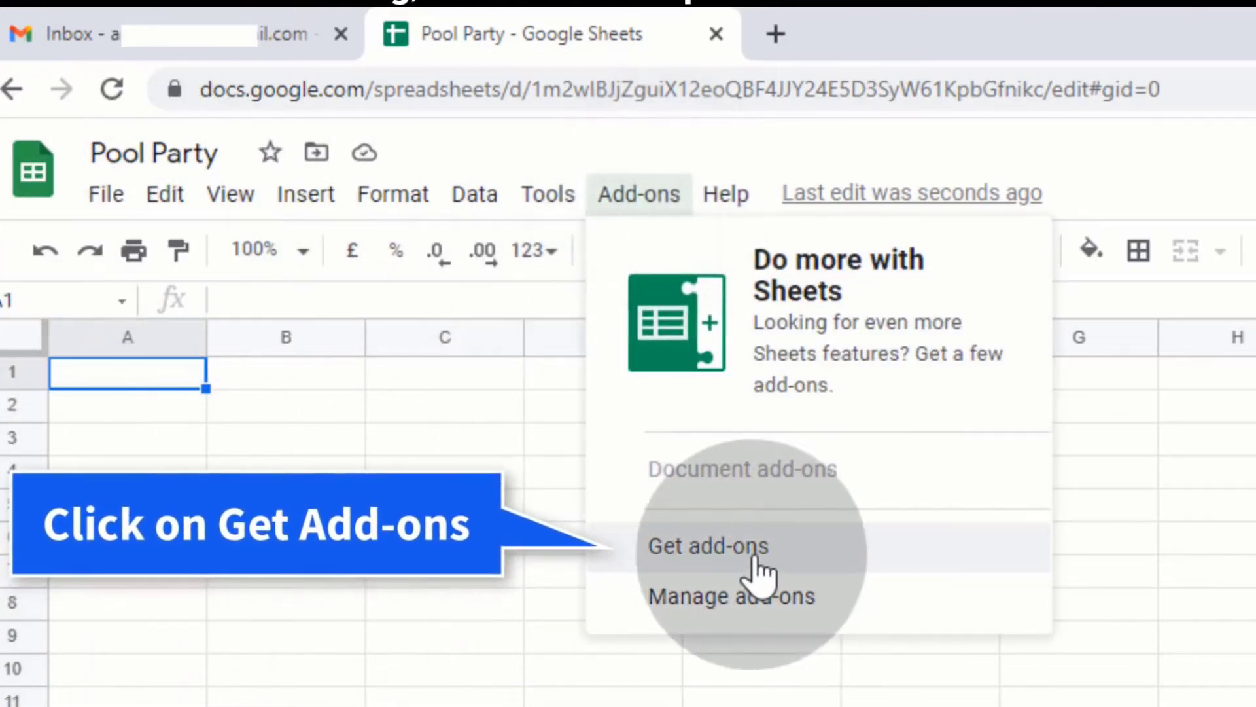
left_click(844, 555)
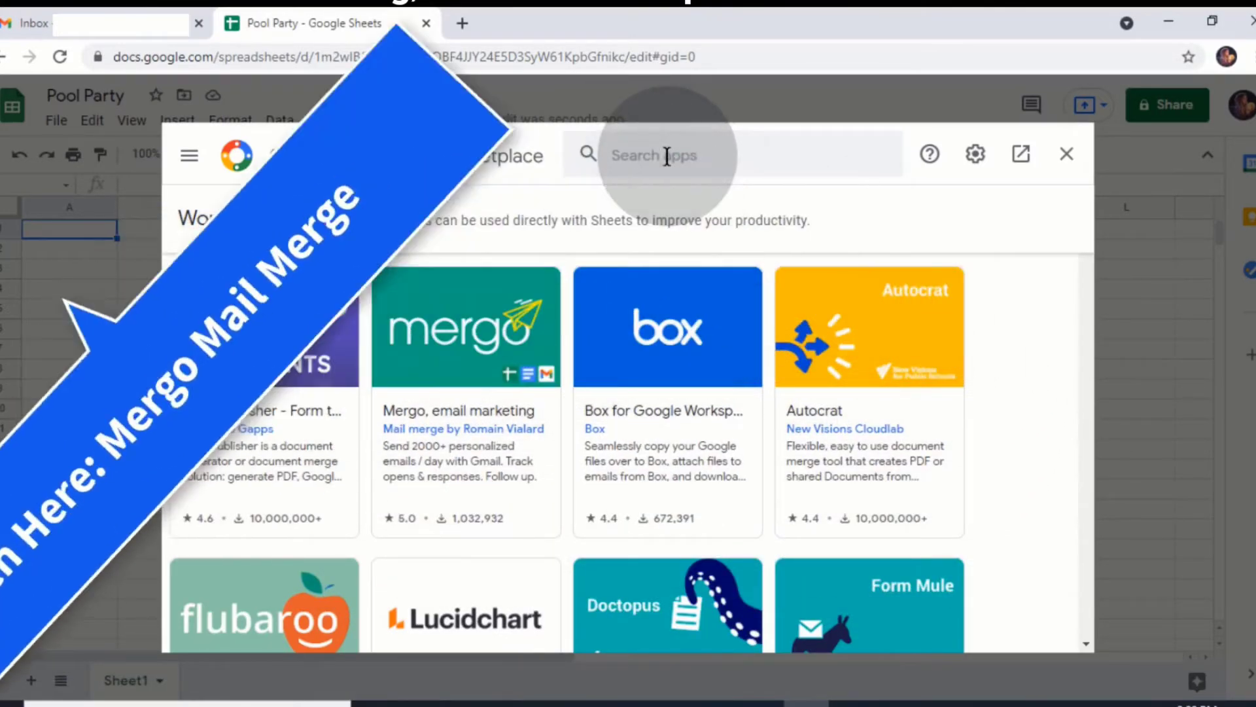
Search the marketplace for 'Mergo Mail Merge' and open the Mergo app page
left_click(666, 156)
type("Mergo Mail Merge")
key("Return")
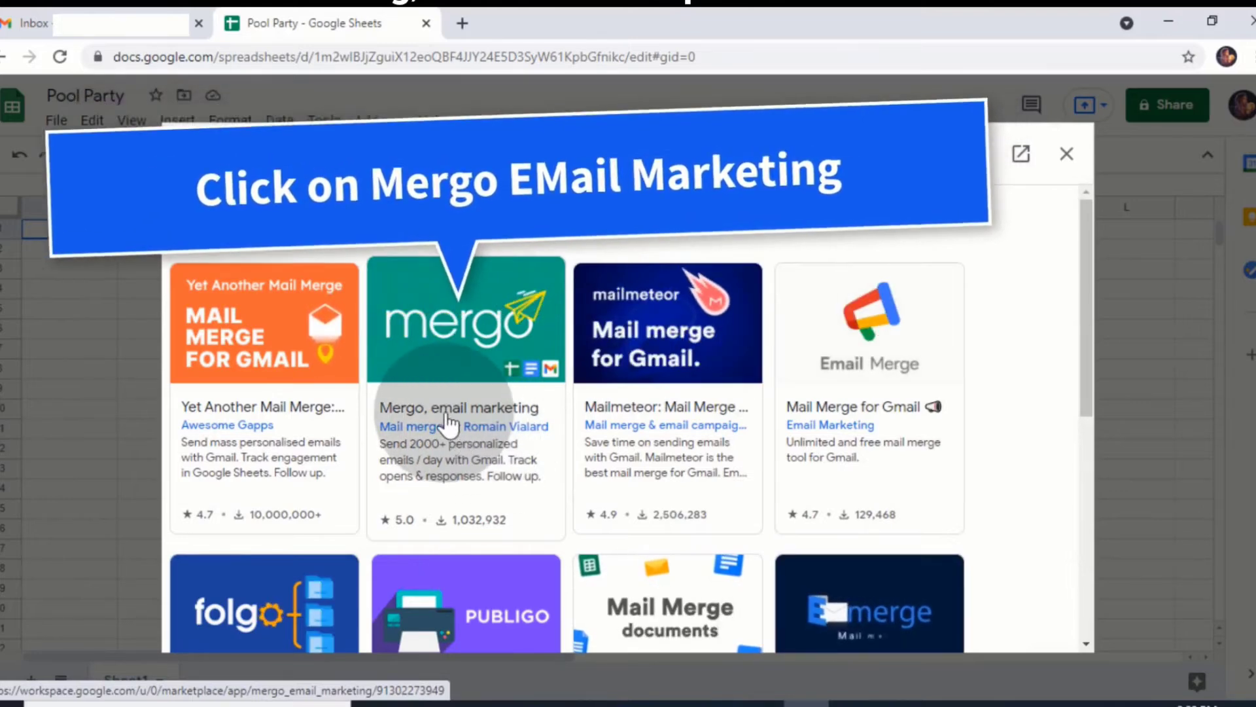
left_click(449, 424)
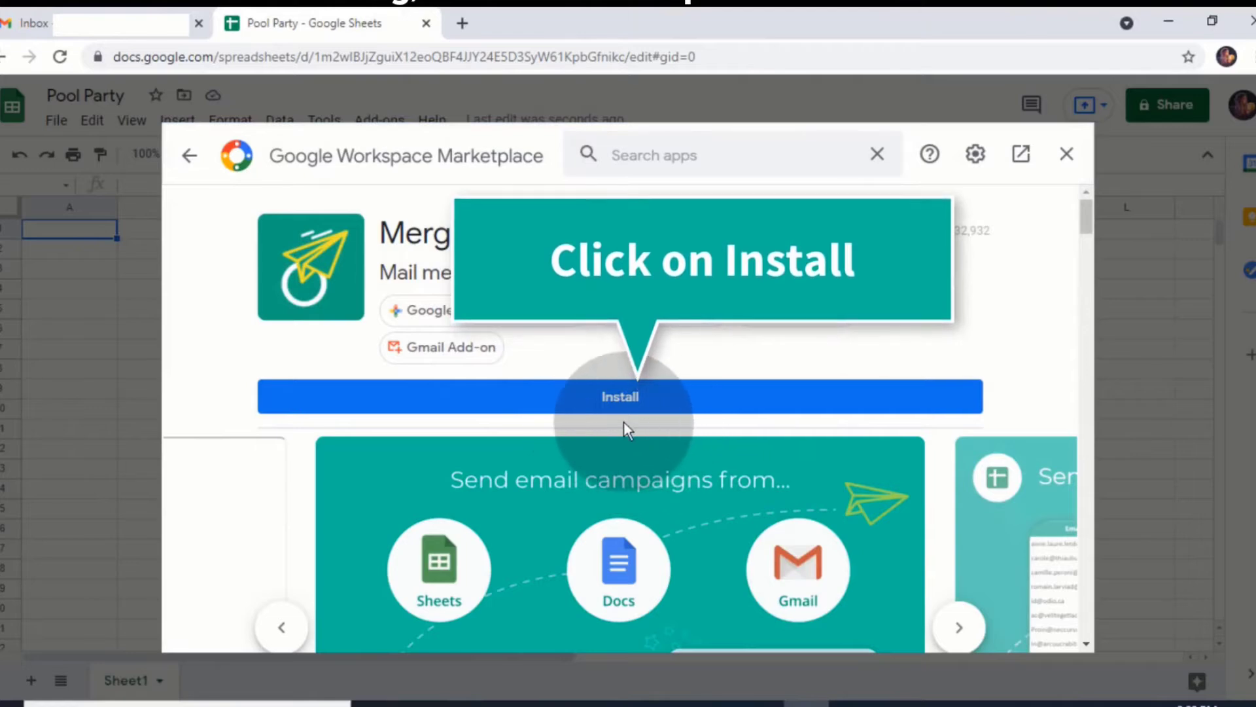
Install Mergo, grant it permissions on the Google account, and close the marketplace
left_click(628, 400)
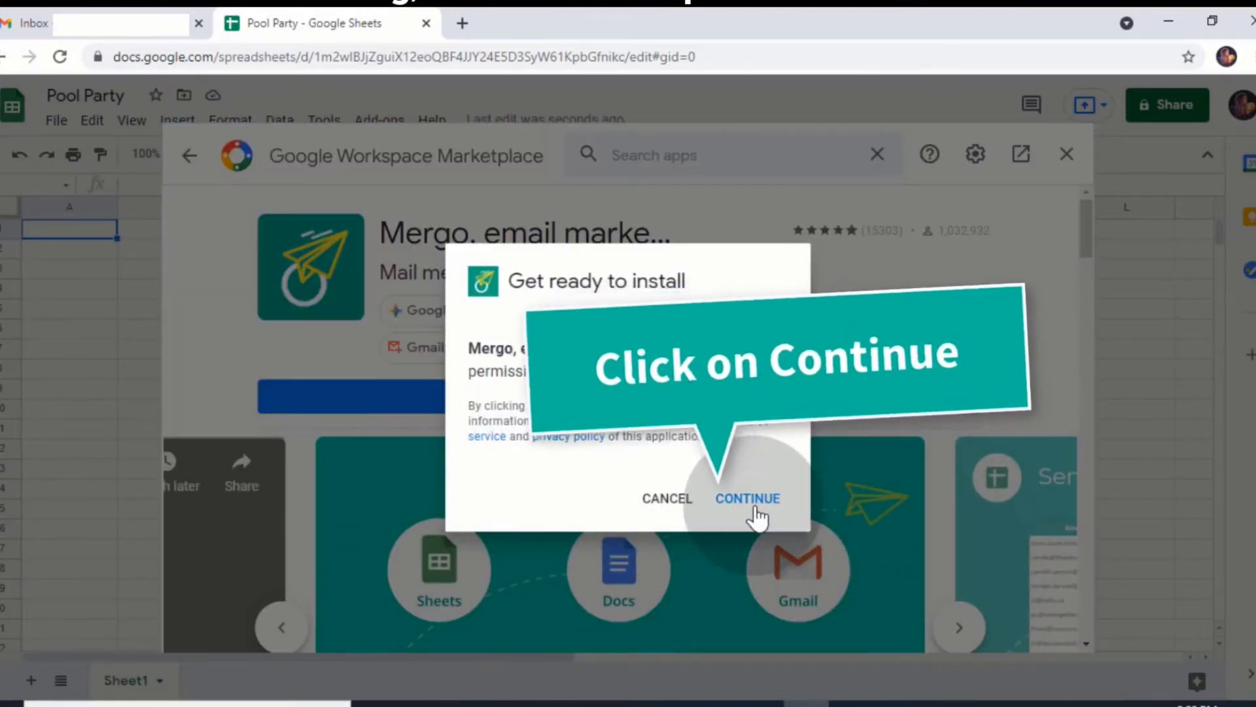
left_click(765, 509)
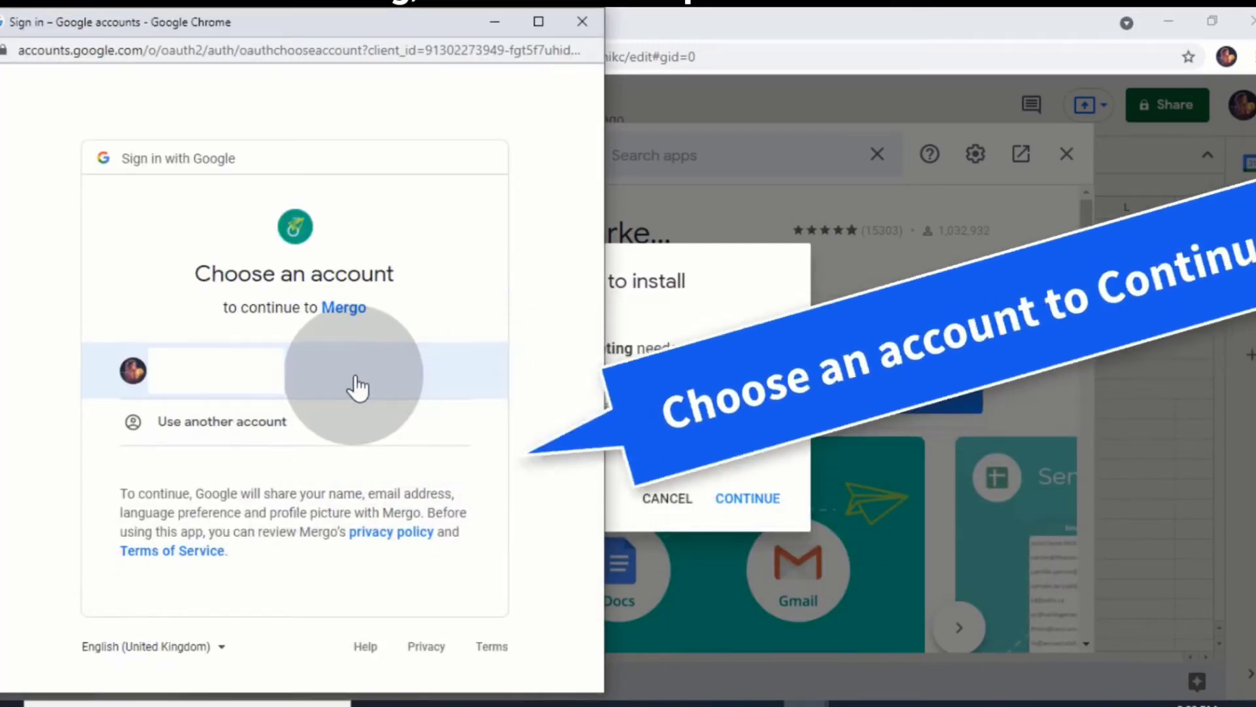
left_click(356, 386)
scroll(354, 384, "down", 10)
left_click(427, 556)
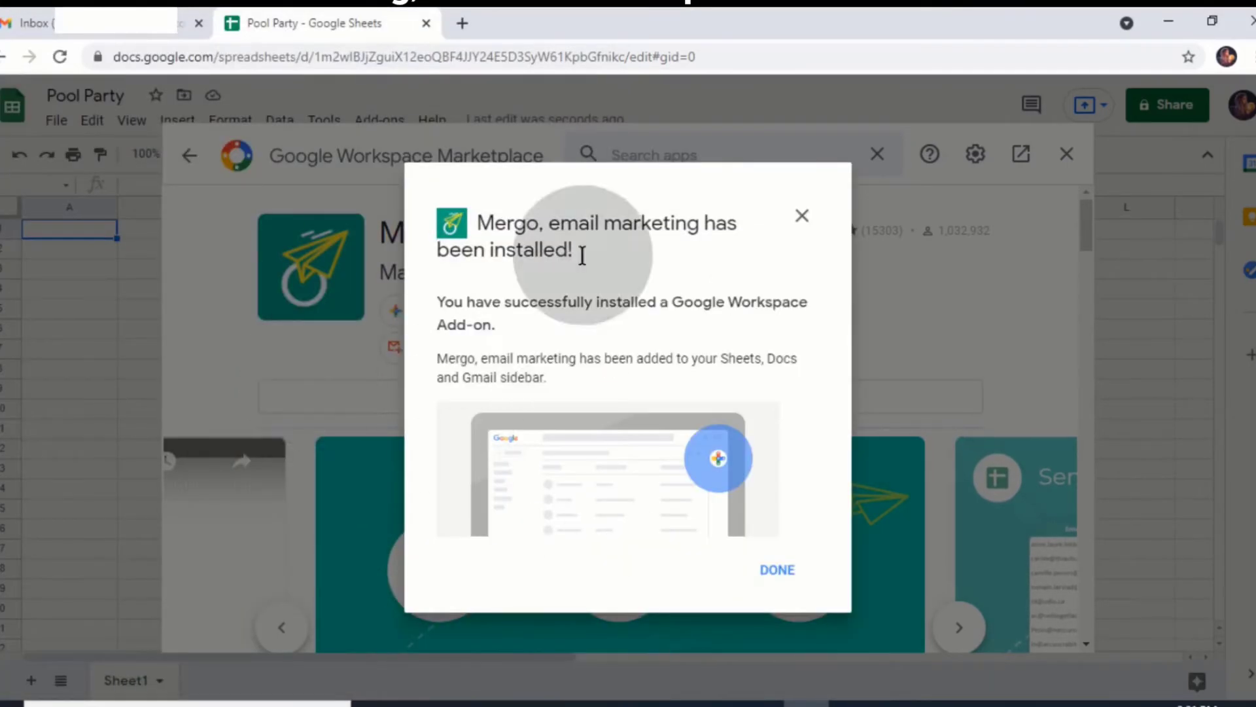
left_click(778, 570)
left_click(1062, 165)
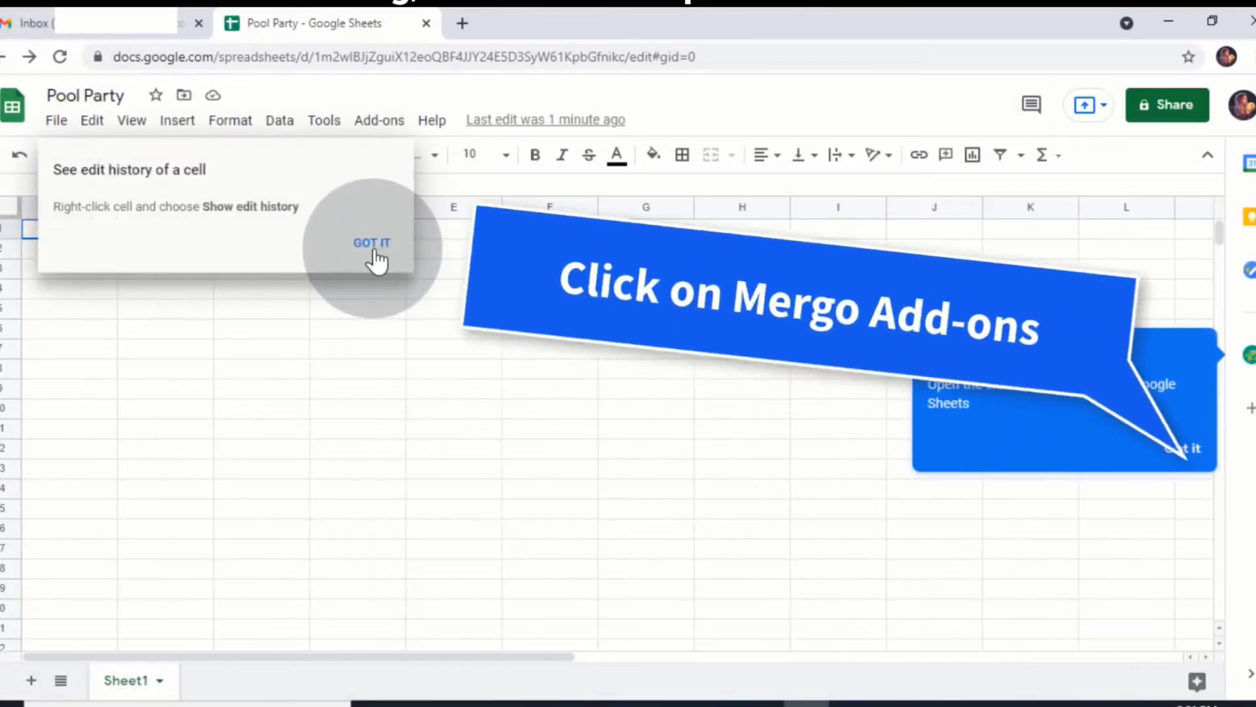
From the Mergo sidebar, import Google contacts' email, given name and family name
left_click(370, 254)
left_click(1250, 356)
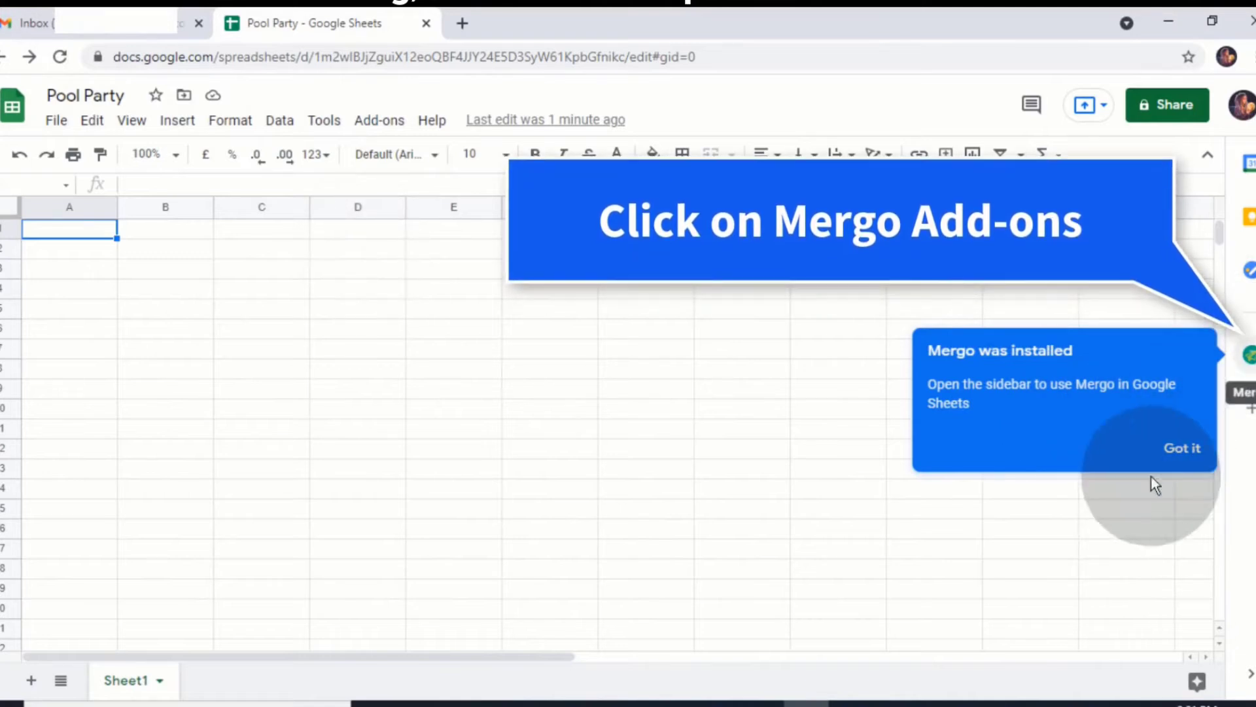
left_click(1182, 449)
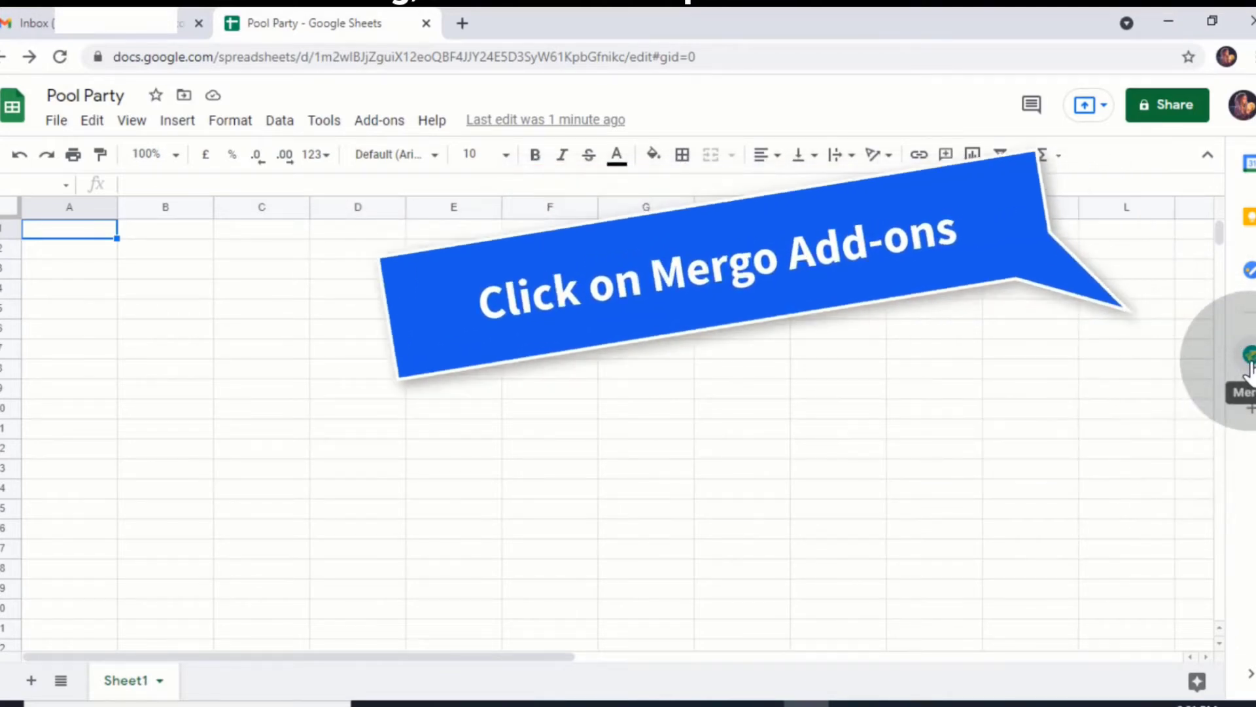
left_click(1250, 358)
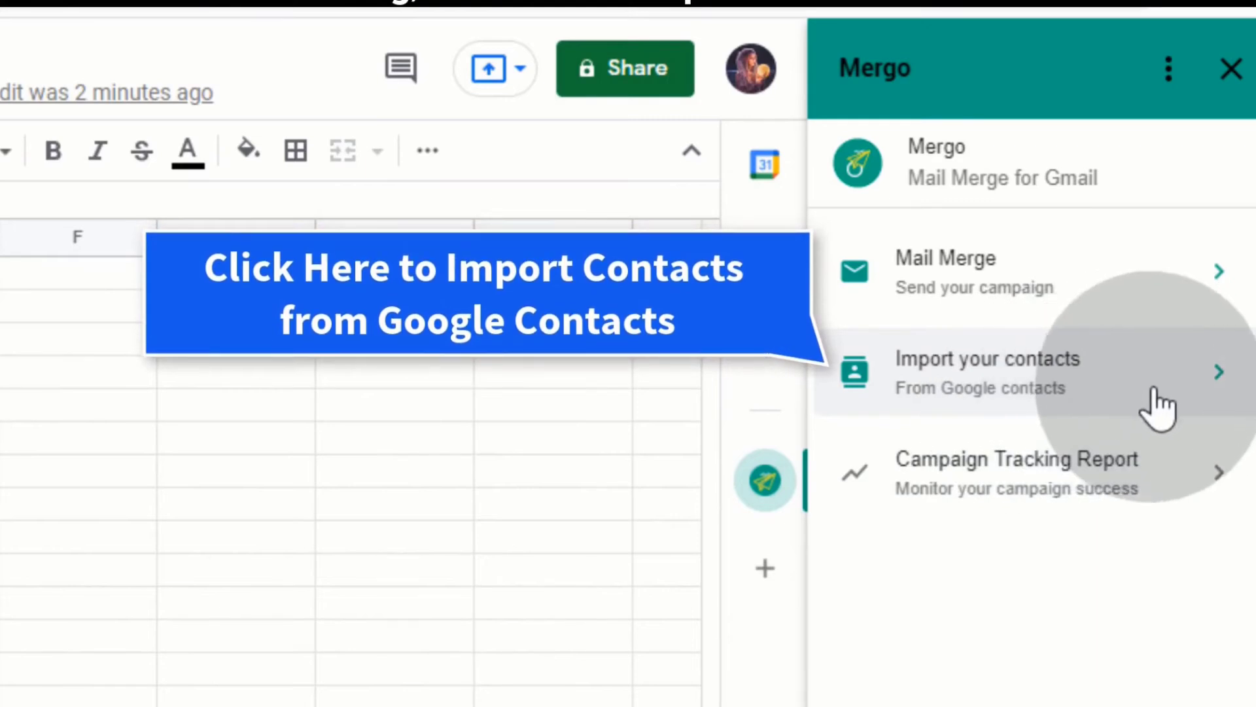
left_click(1158, 400)
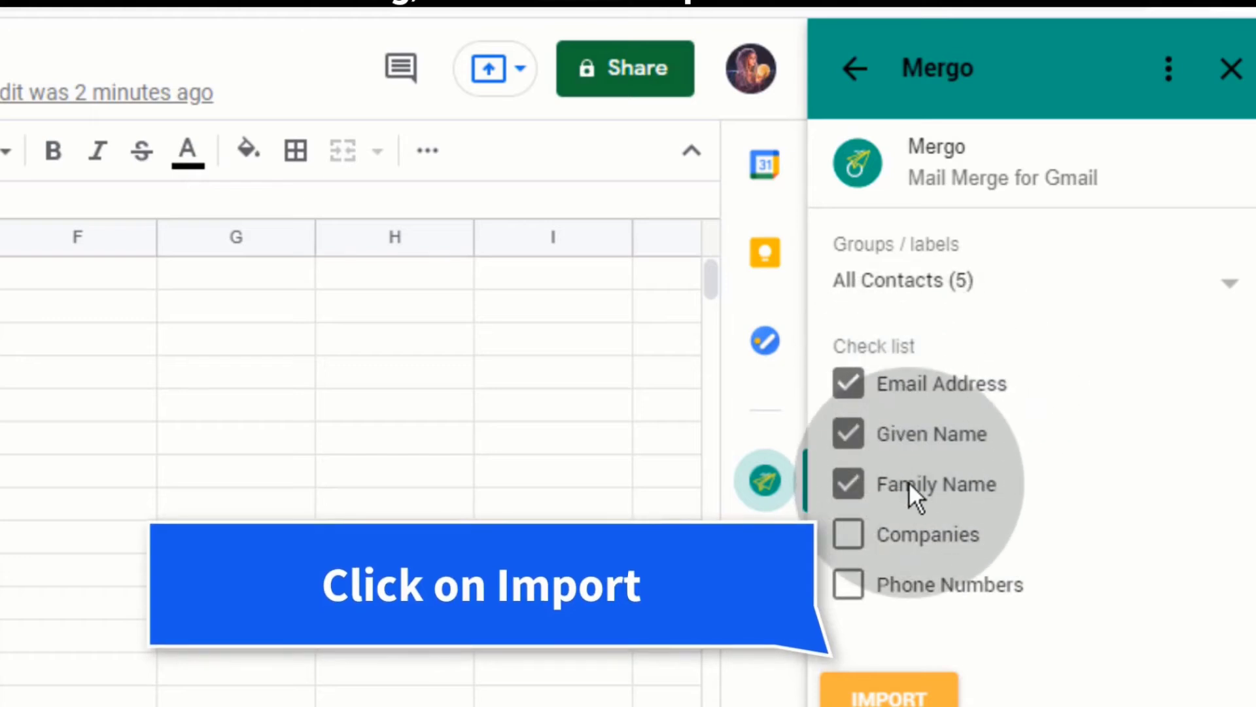
left_click(889, 694)
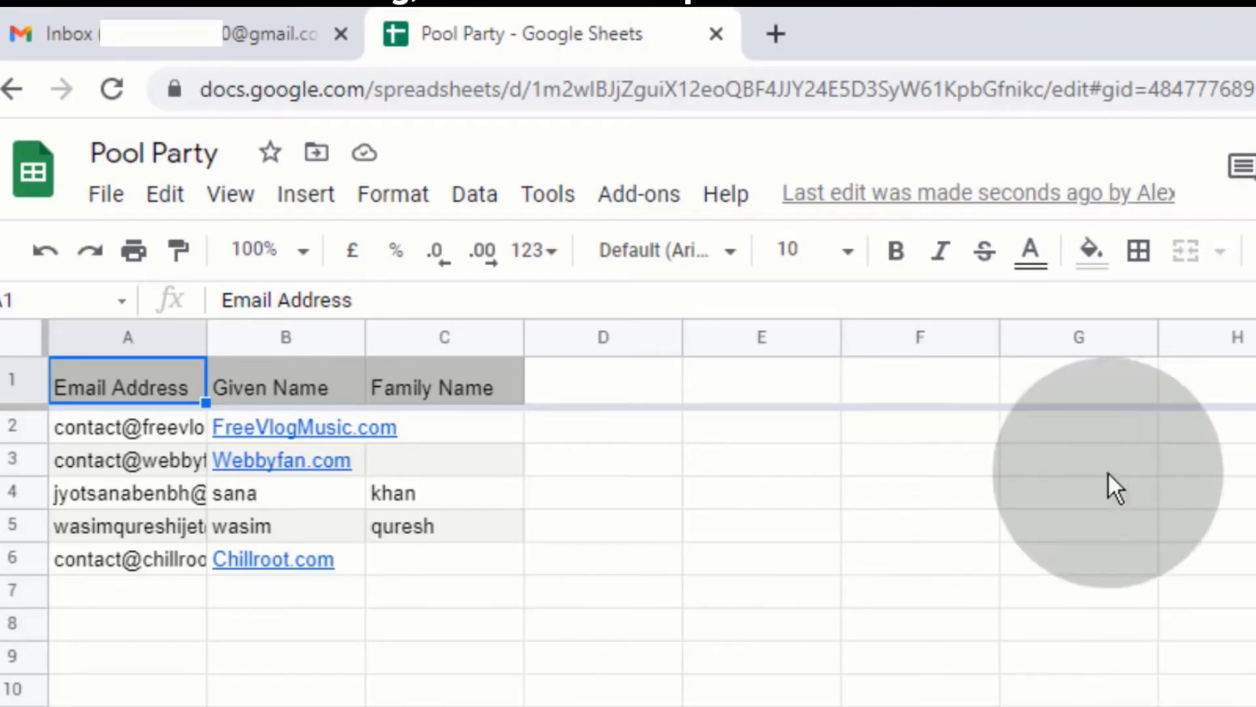
Widen columns A and B, then enter a sixth contact's email, given and family name in row 7
left_click_drag(207, 337, 355, 336)
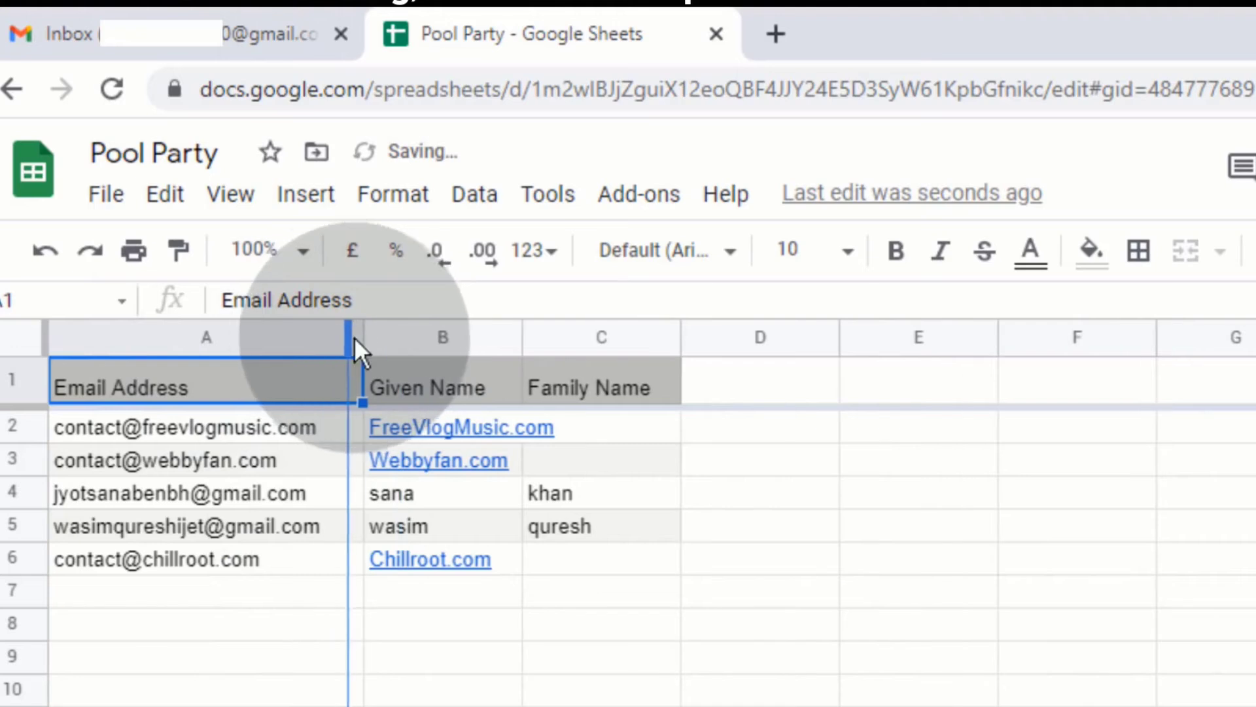
left_click_drag(512, 337, 553, 337)
left_click(145, 589)
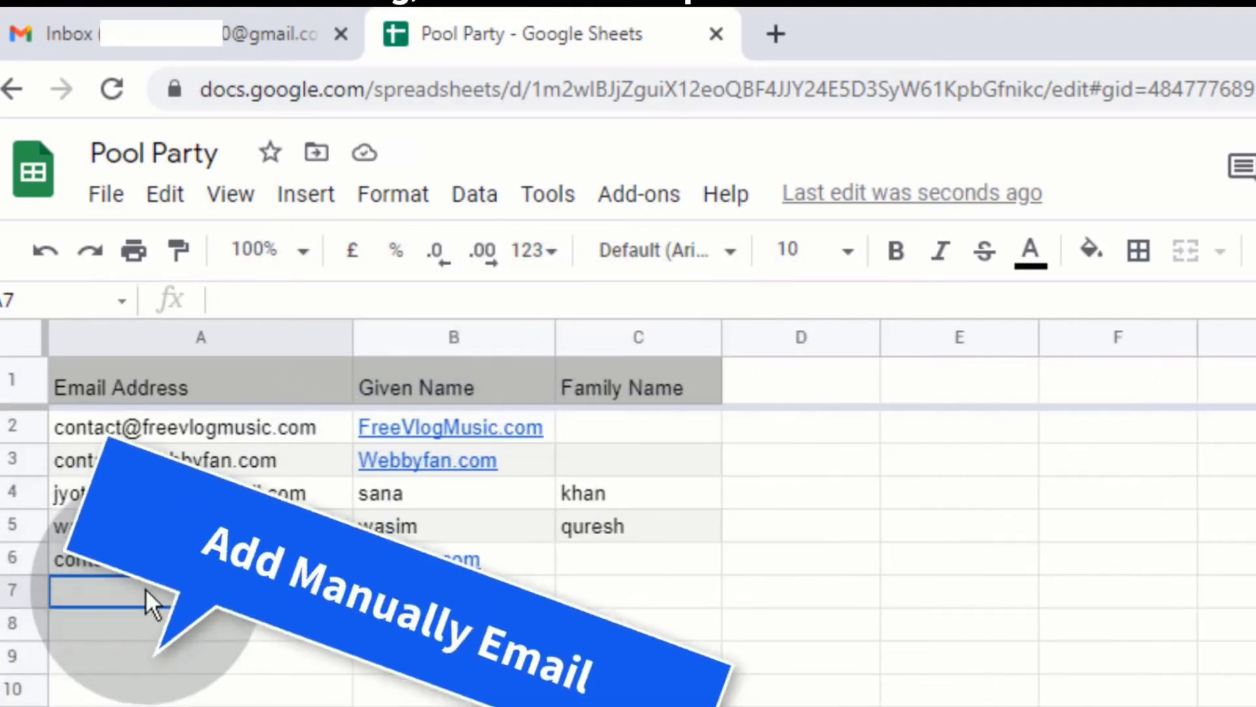
left_click(412, 594)
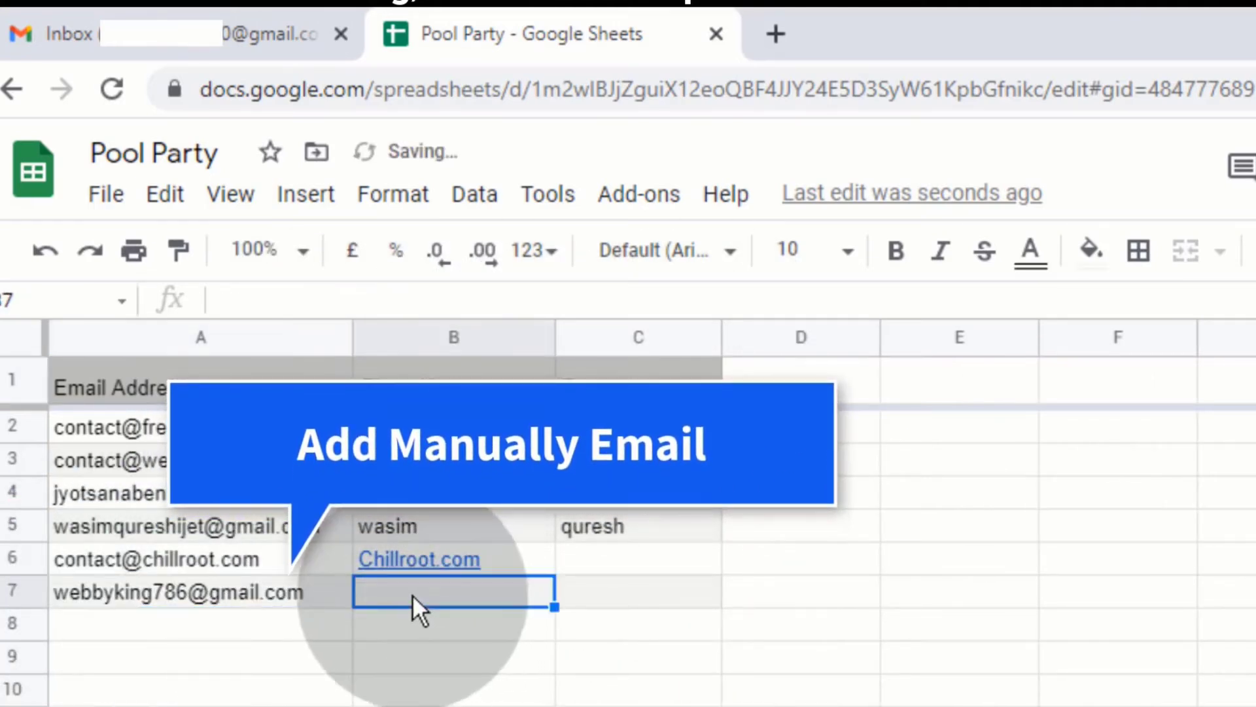
left_click(631, 597)
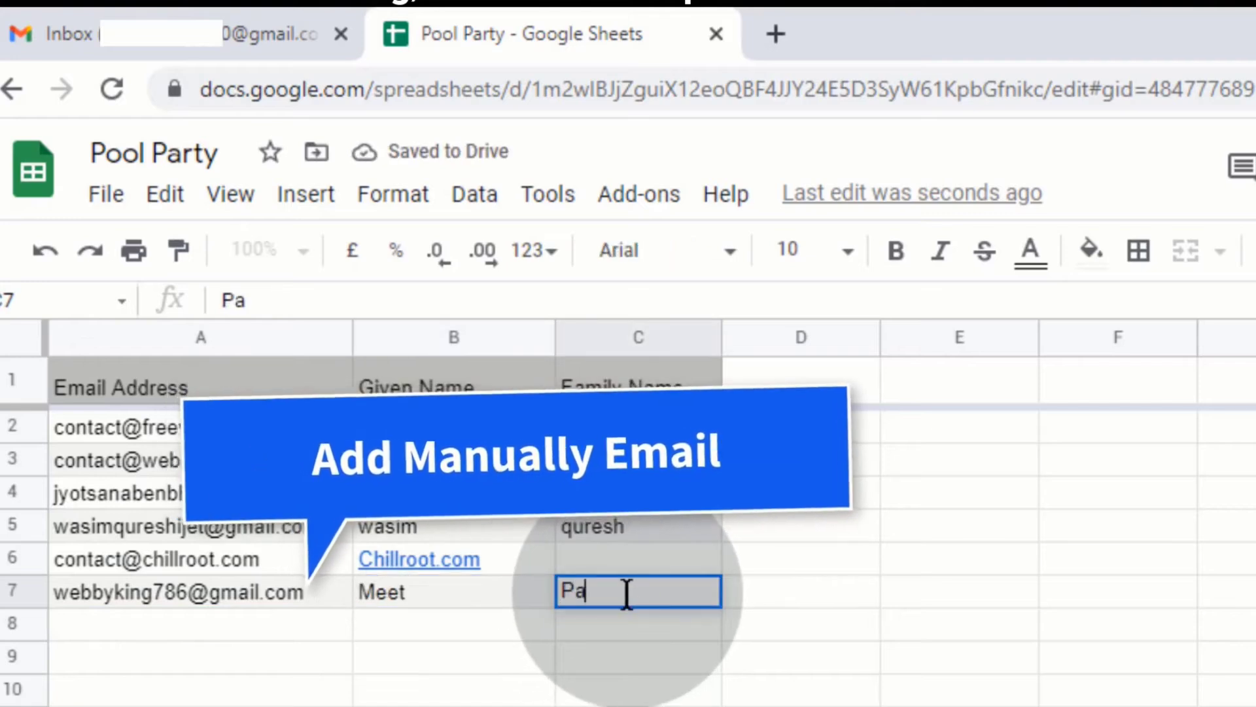
left_click(654, 626)
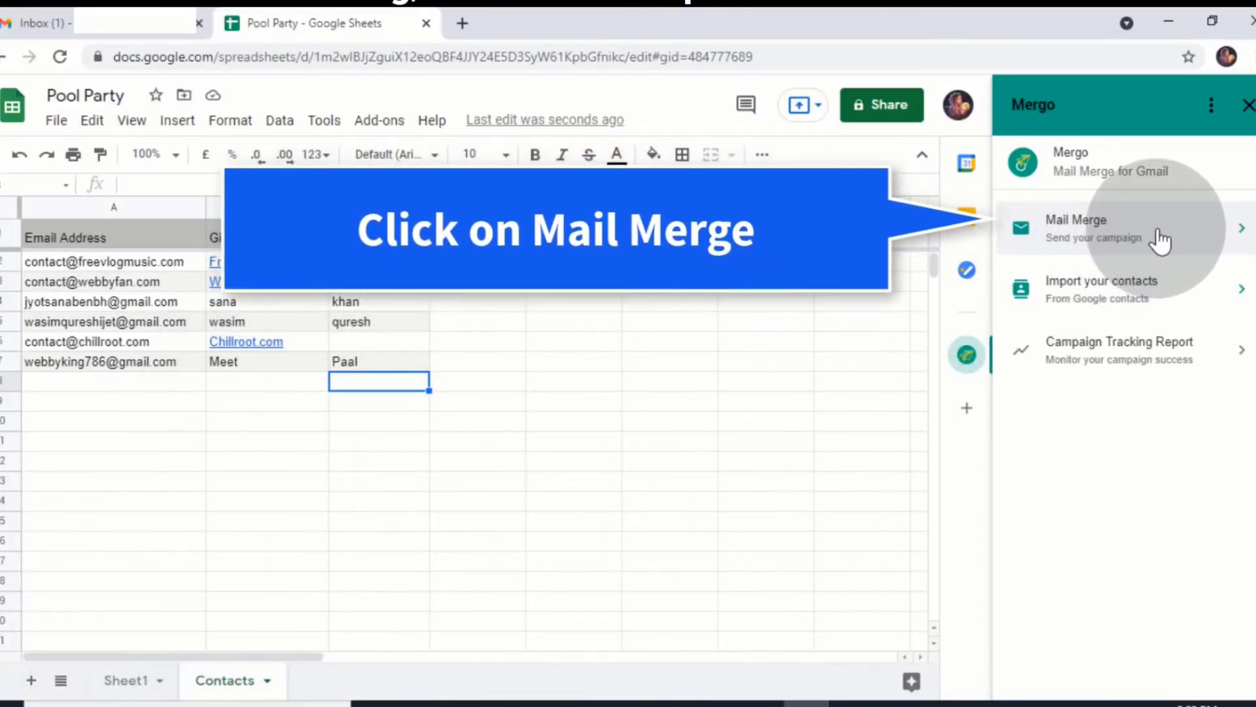
Start a Mergo mail merge using the 'Join the Pool Party!' Gmail draft
left_click(1160, 235)
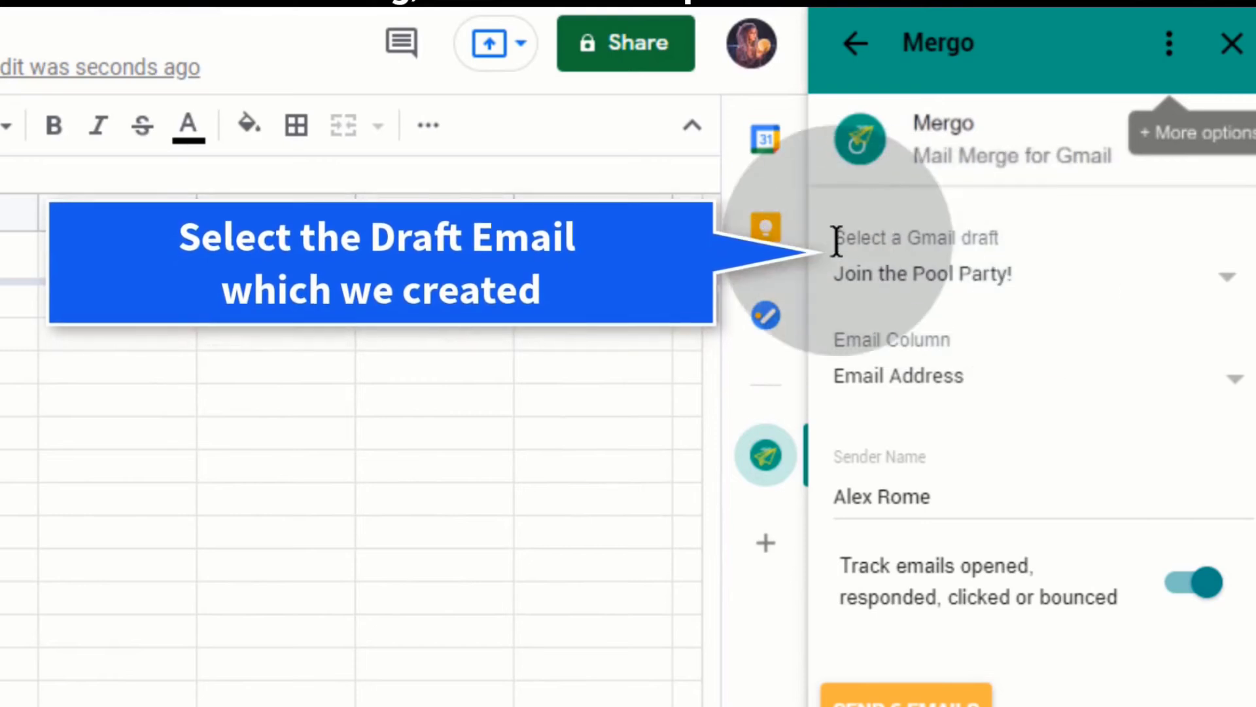
left_click(1083, 302)
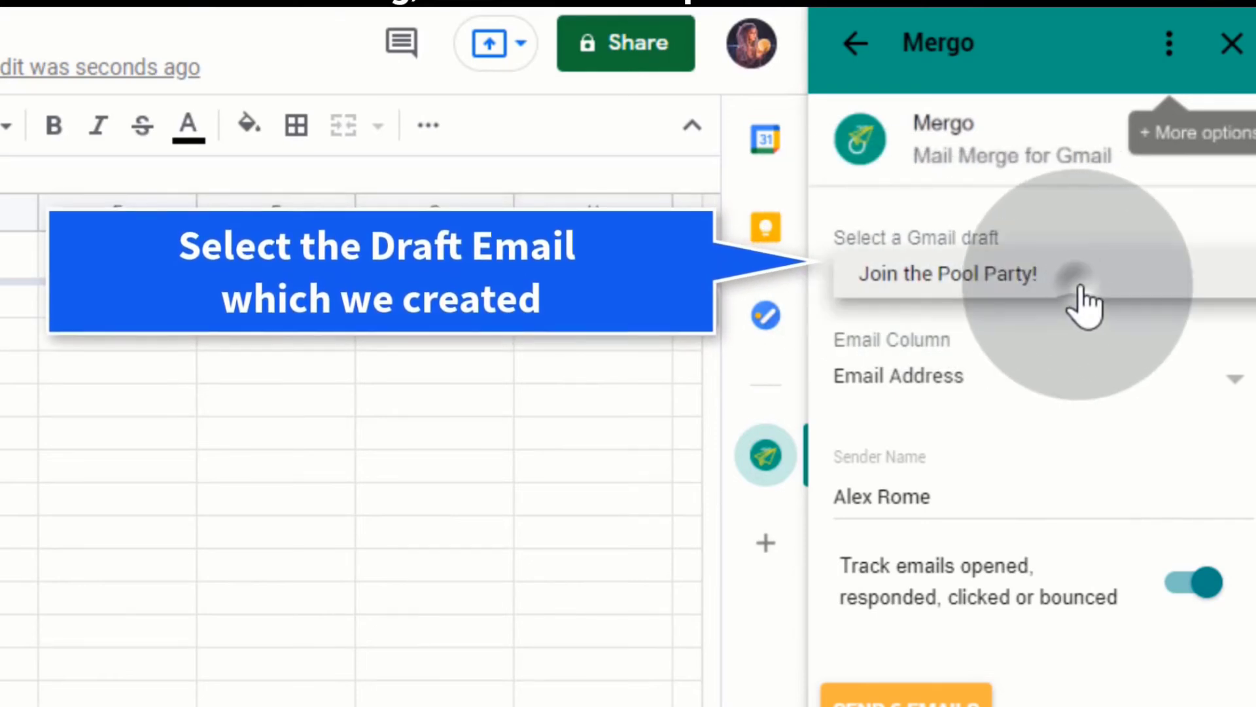
left_click(1065, 302)
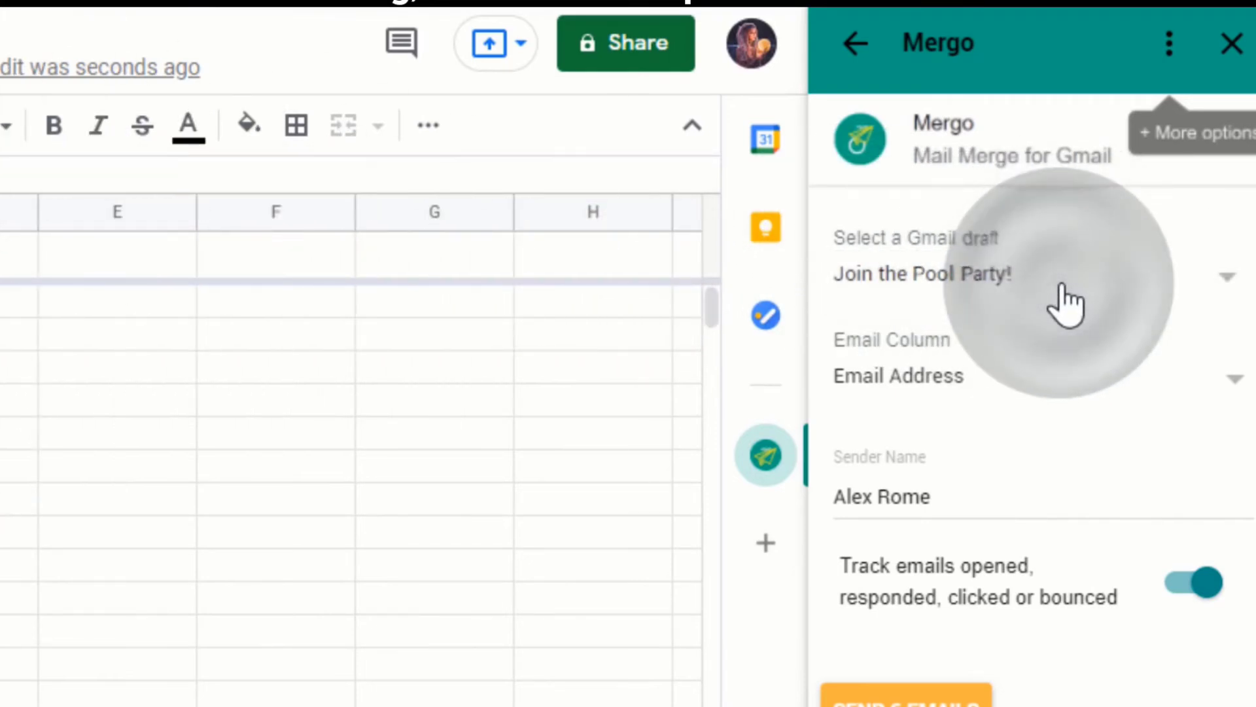
Edit the Sender Name field to the reordered sender name
left_click(942, 495)
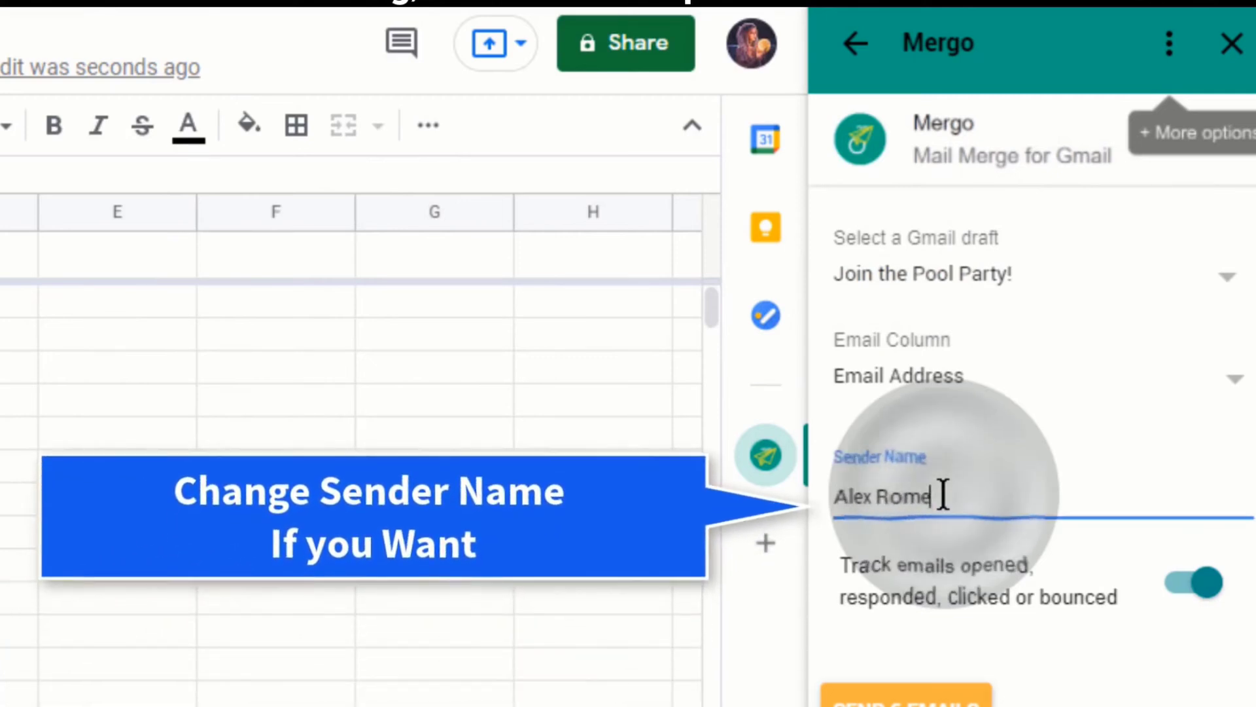
key("BackSpace")
key("BackSpace")
key("BackSpace")
key("BackSpace")
key("BackSpace")
key("BackSpace")
key("BackSpace")
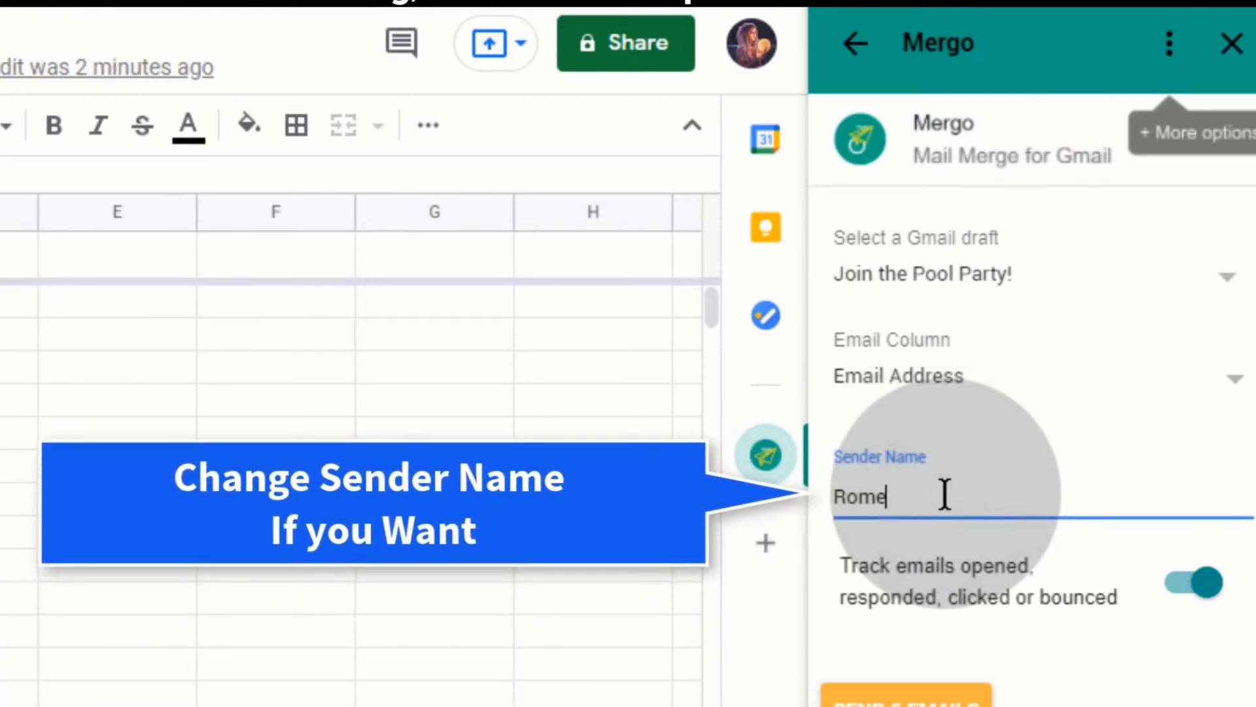
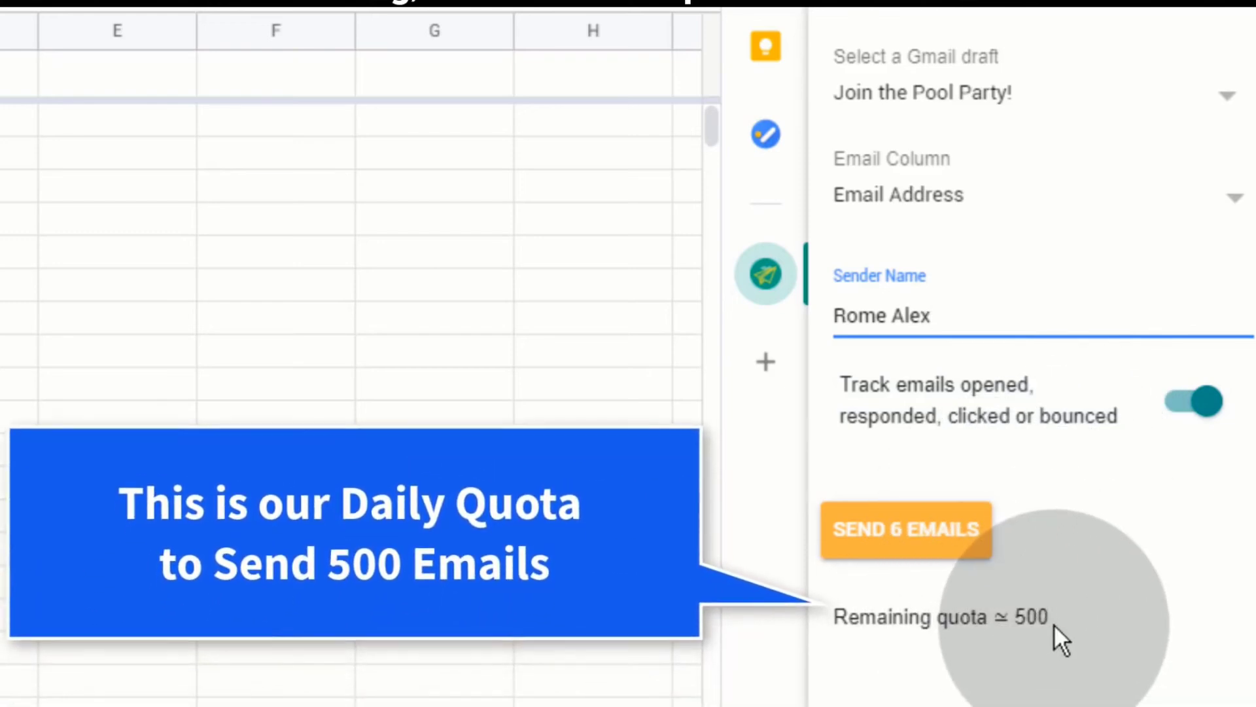
left_click_drag(1050, 618, 1012, 612)
left_click(1060, 633)
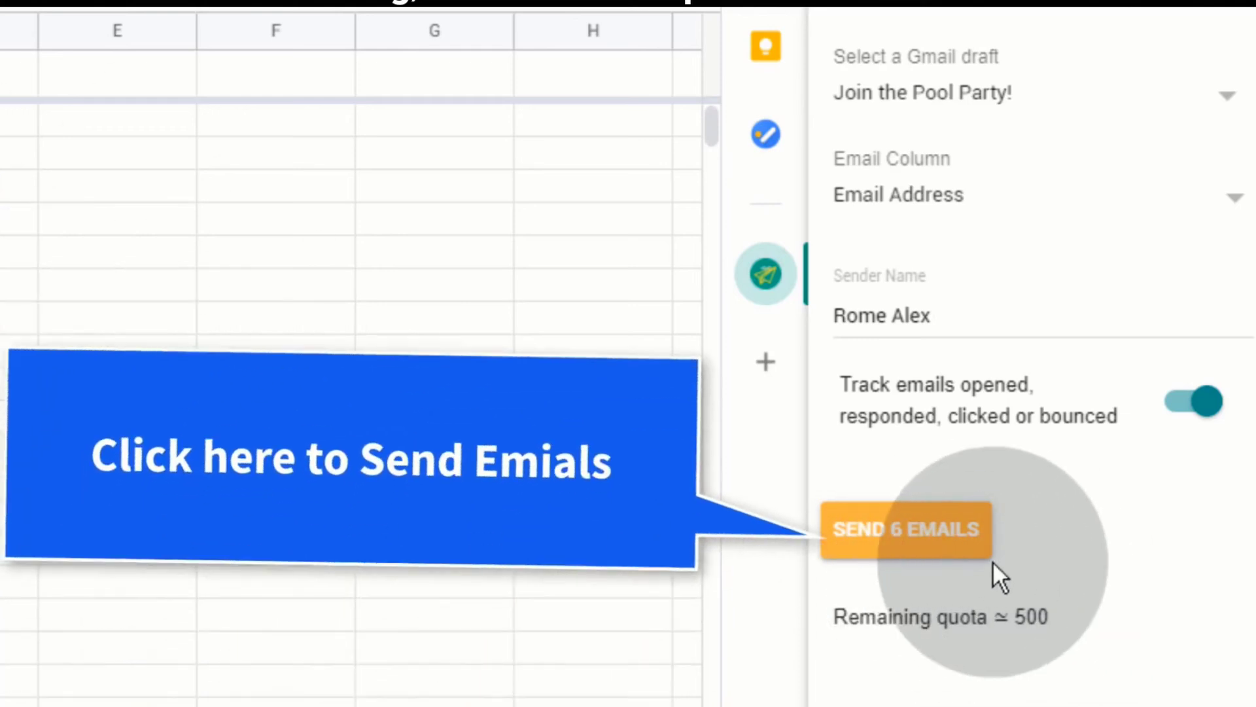
Send the 'Join the Pool Party!' merge to all six contacts and refresh the tracking report to confirm 6/6 SENT
left_click(950, 543)
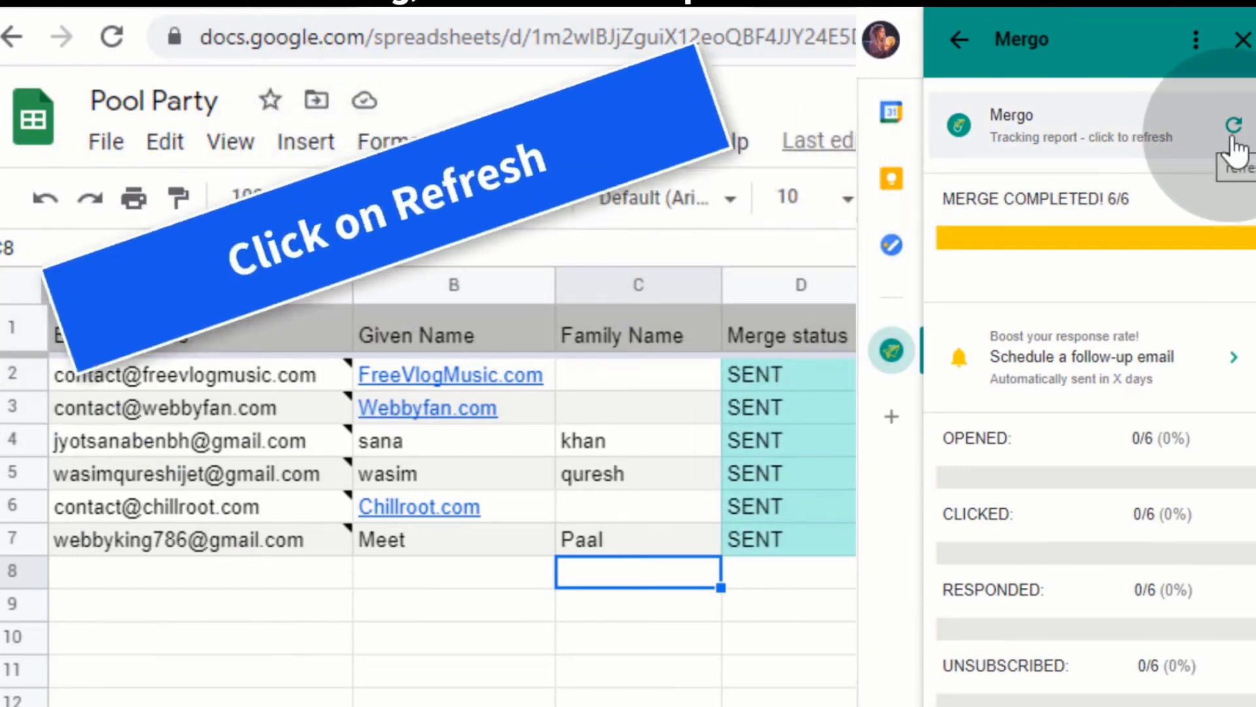
left_click(1231, 140)
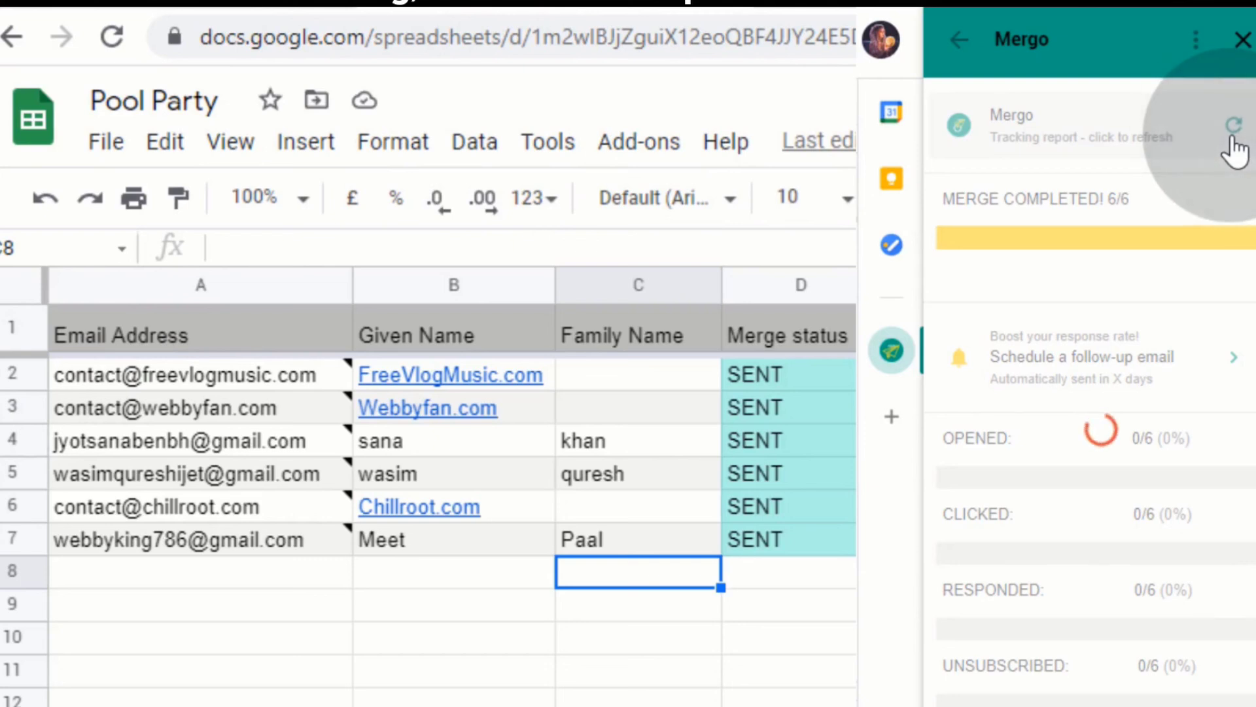